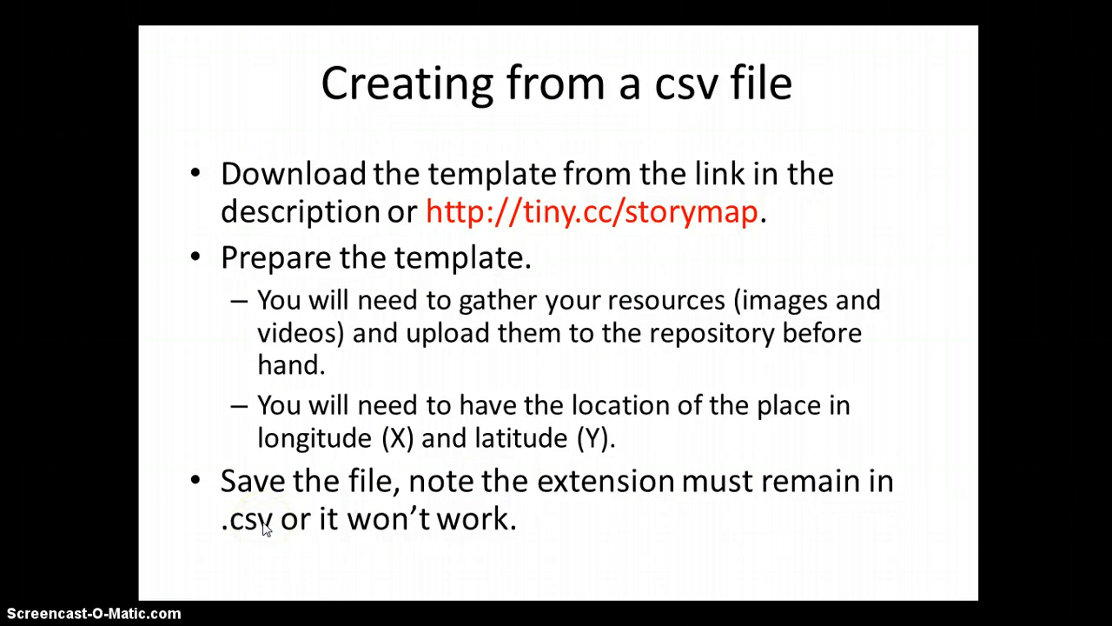
left_click(265, 528)
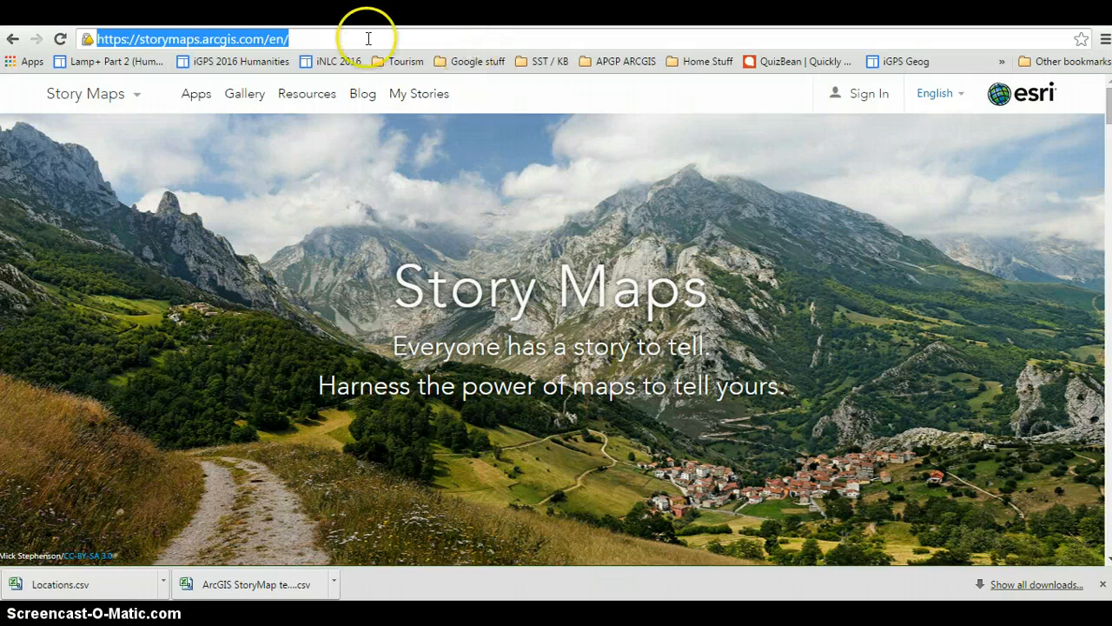
Sign in to Story Maps with the account's username and password.
left_click(293, 38)
left_click(875, 102)
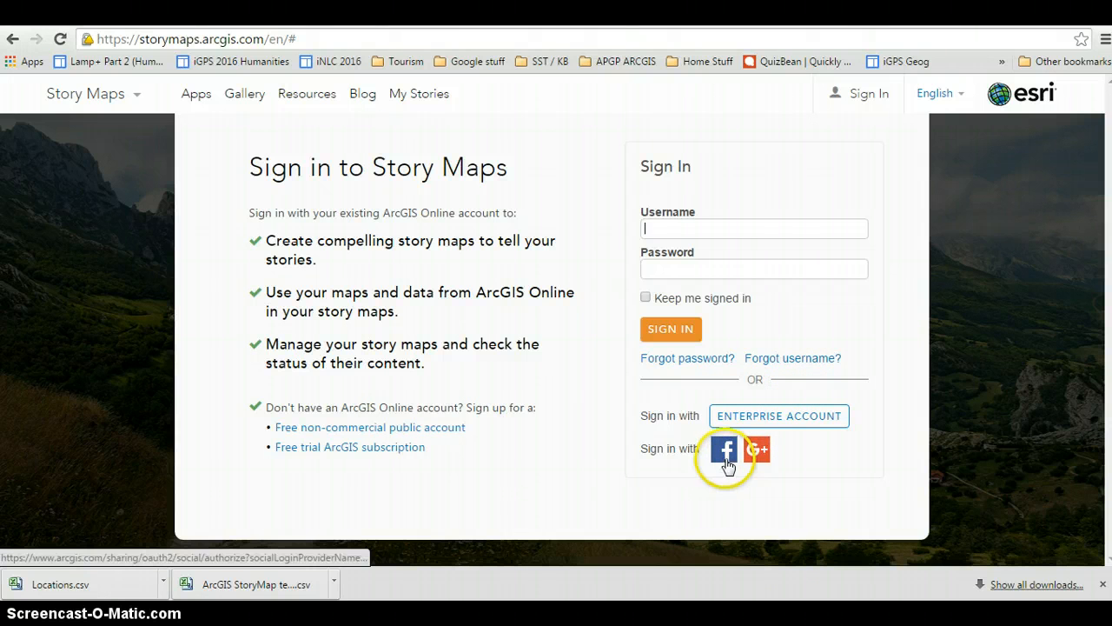
left_click(756, 233)
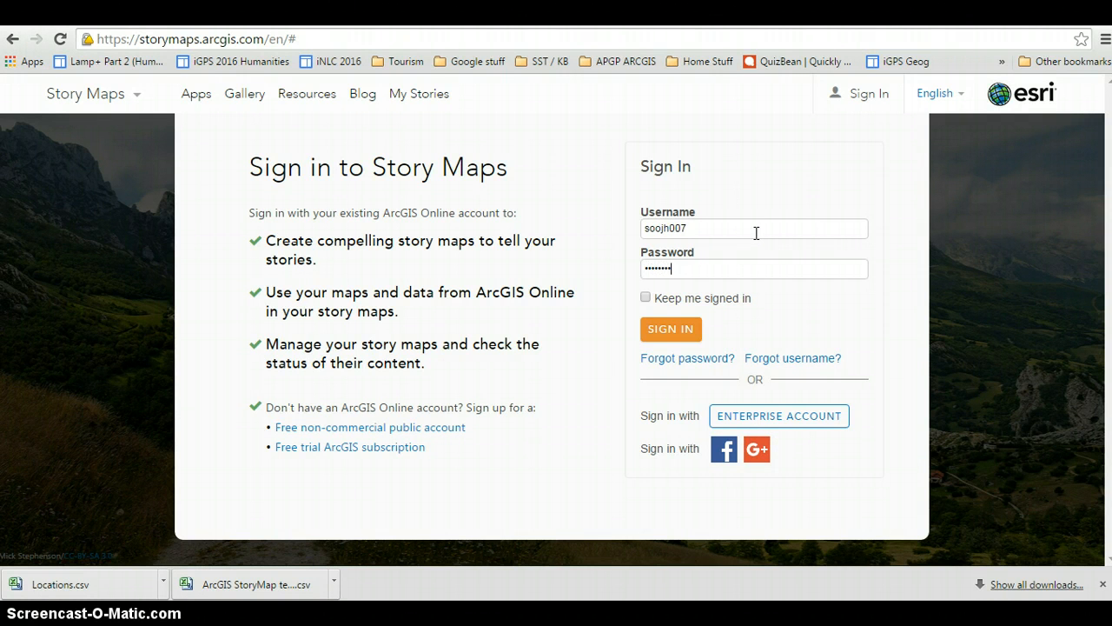
left_click(671, 330)
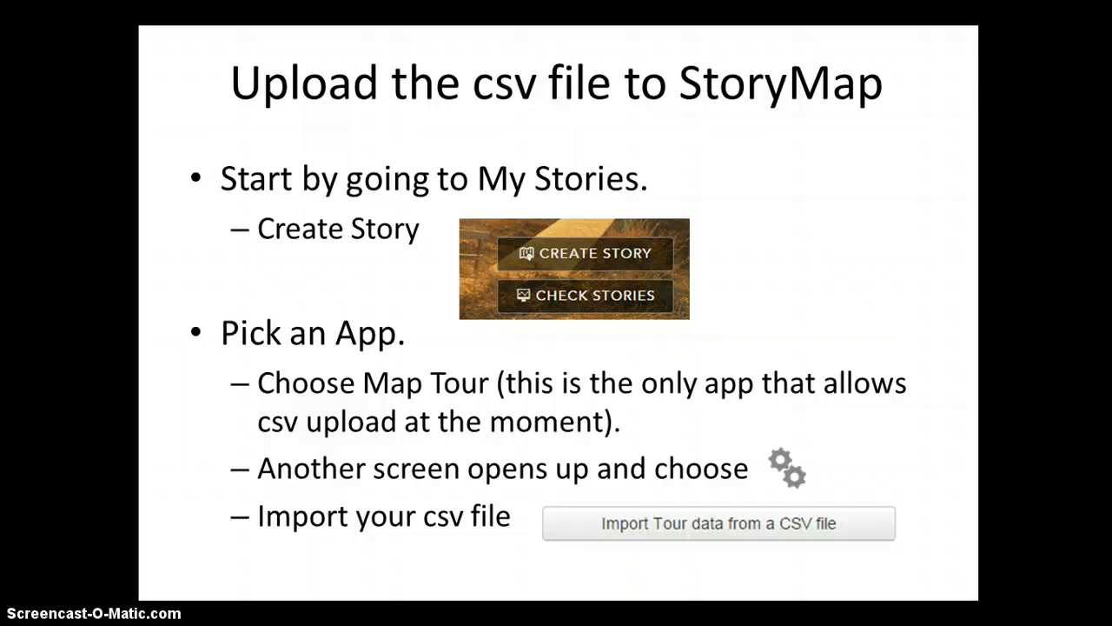
Switch back to the browser with the Story Maps site and start creating a new story from My Stories.
key("alt+Tab")
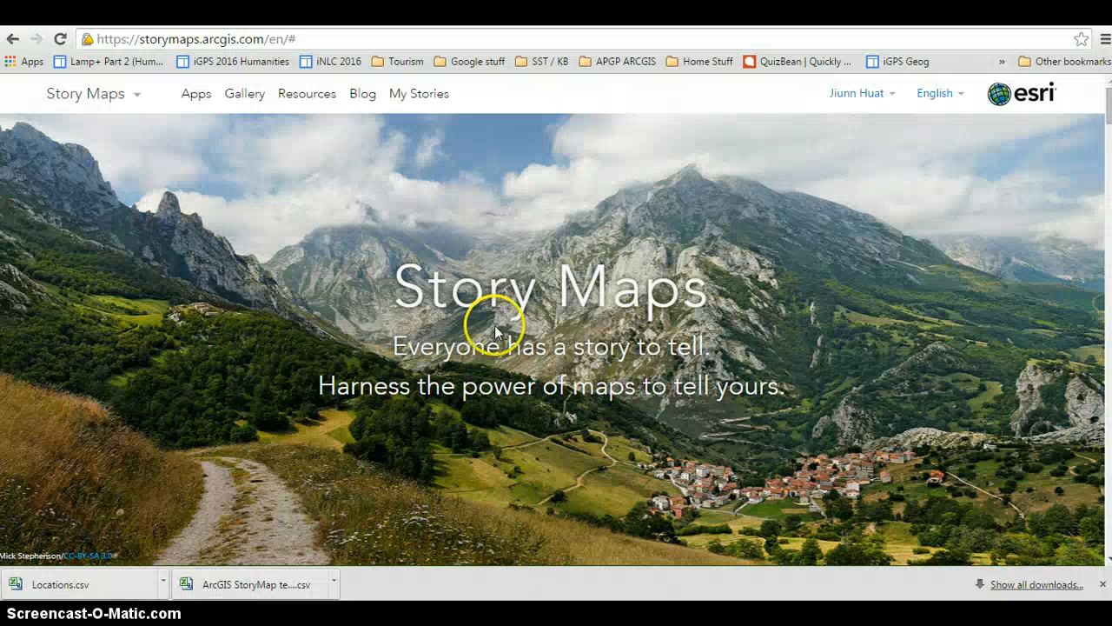
left_click(420, 96)
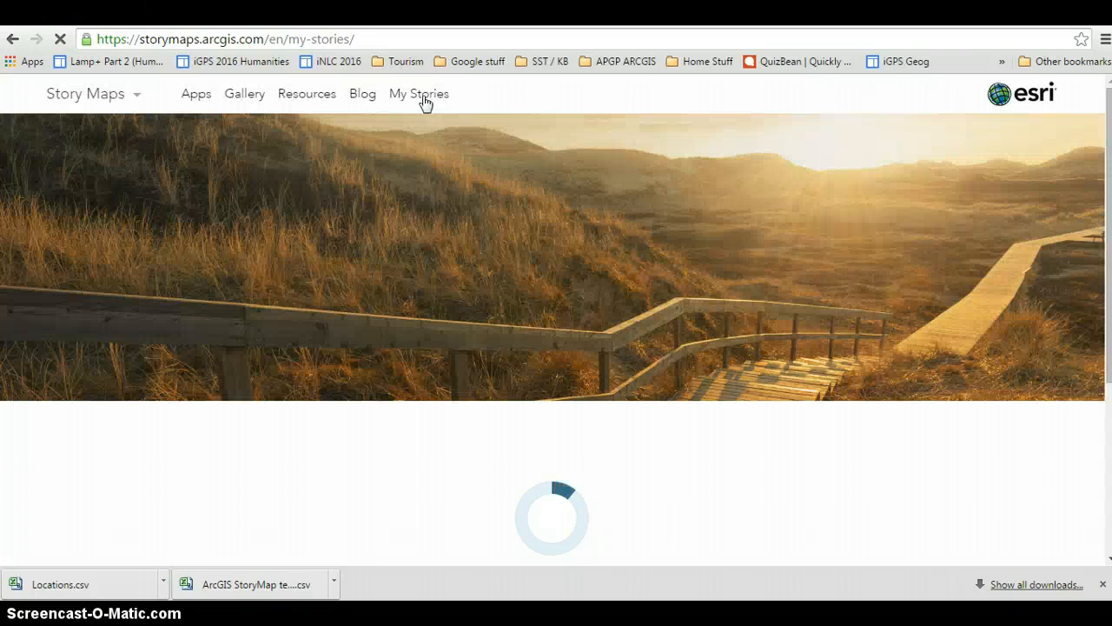
left_click(614, 139)
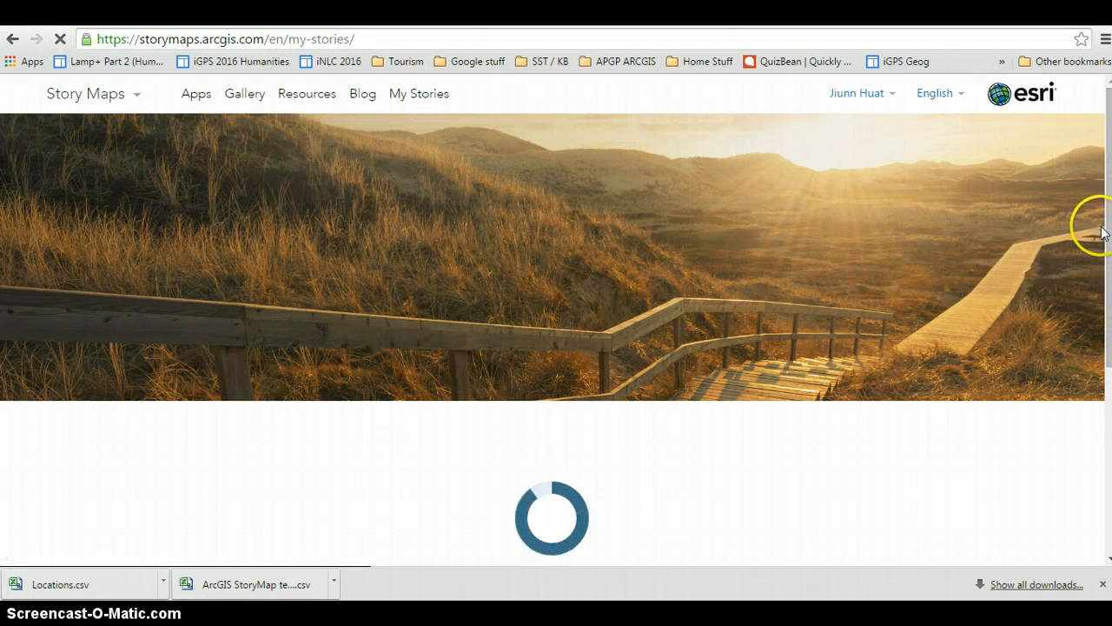
left_click_drag(1107, 242, 1100, 306)
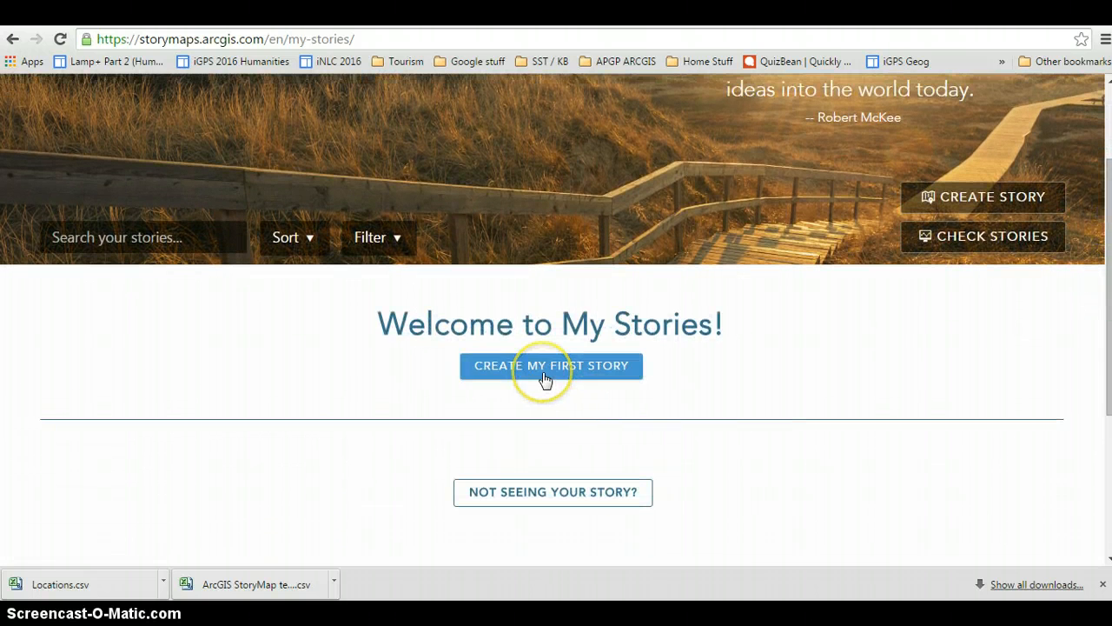
left_click(1004, 199)
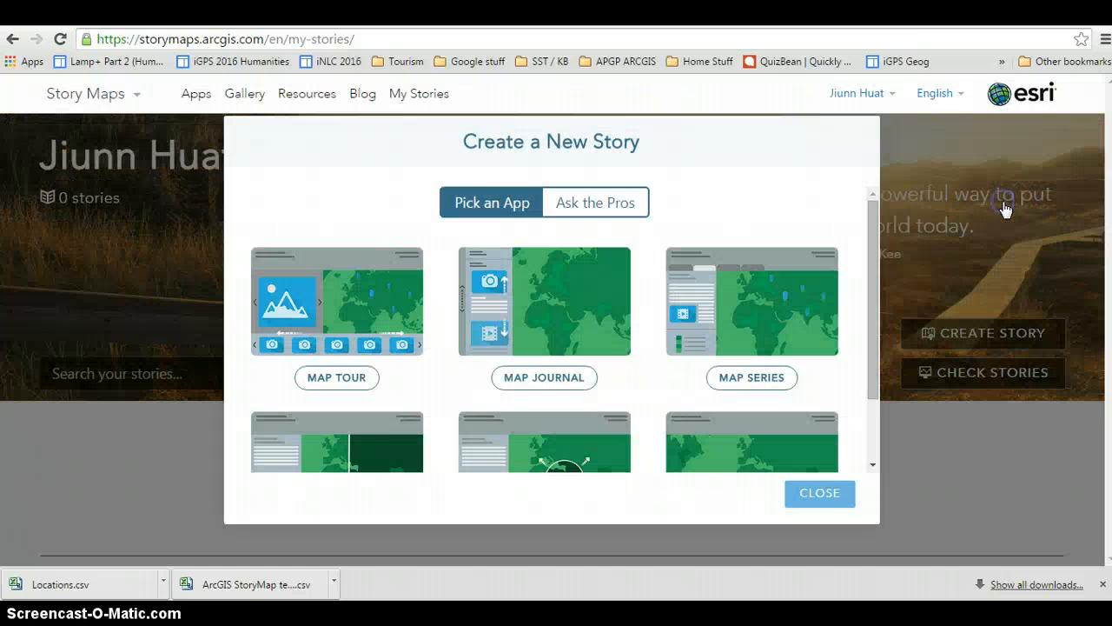
Look over the available story apps and choose Map Tour for the new story.
left_click_drag(874, 218, 875, 322)
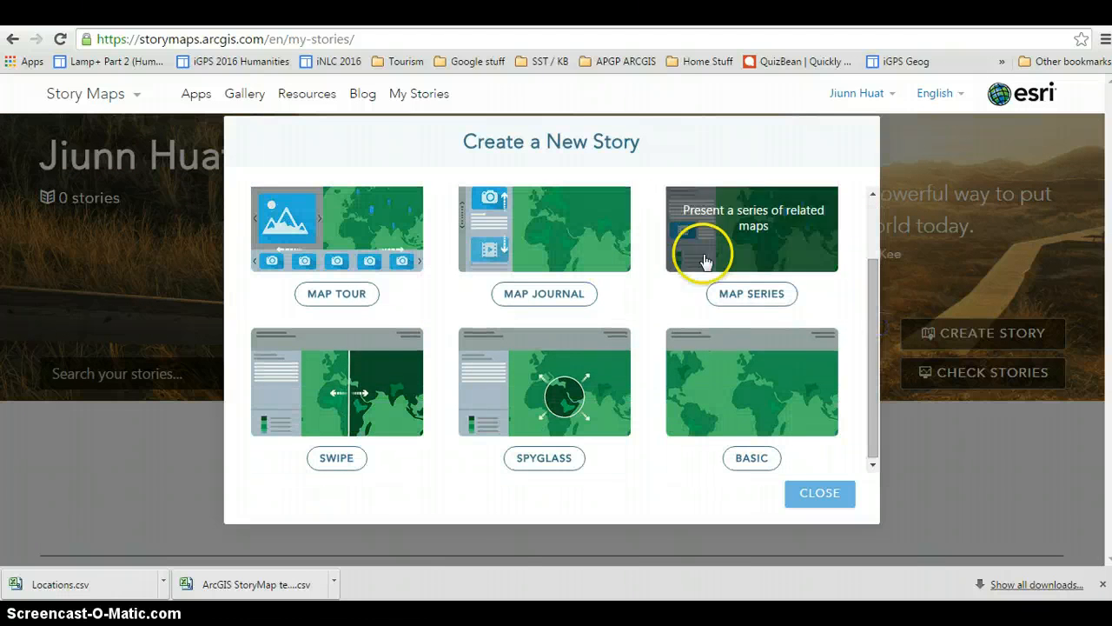
left_click_drag(874, 372, 878, 284)
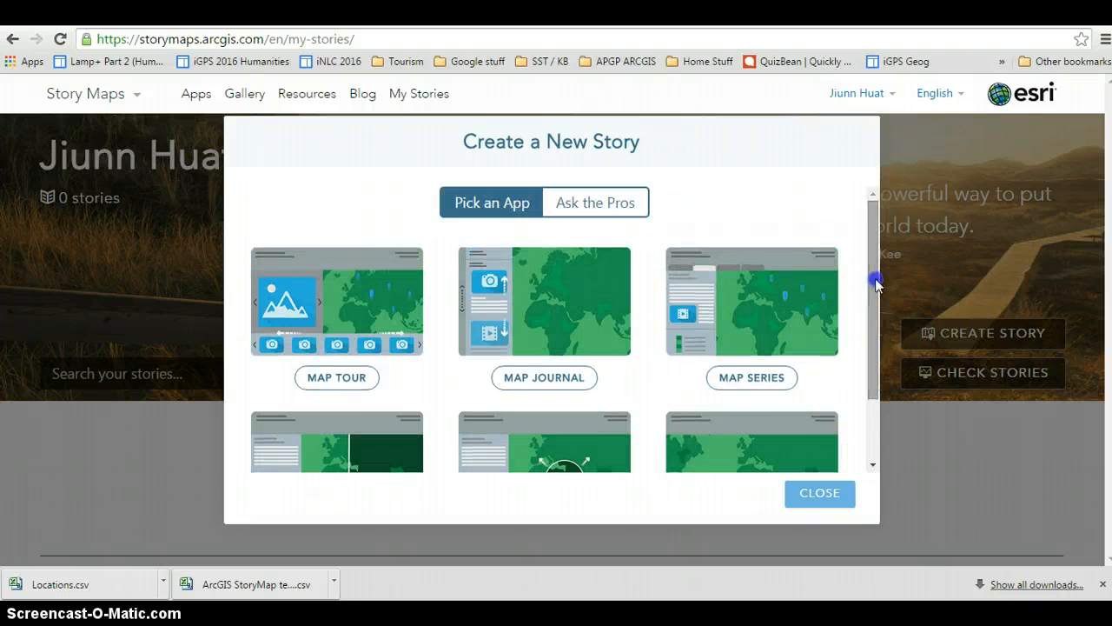
left_click(339, 378)
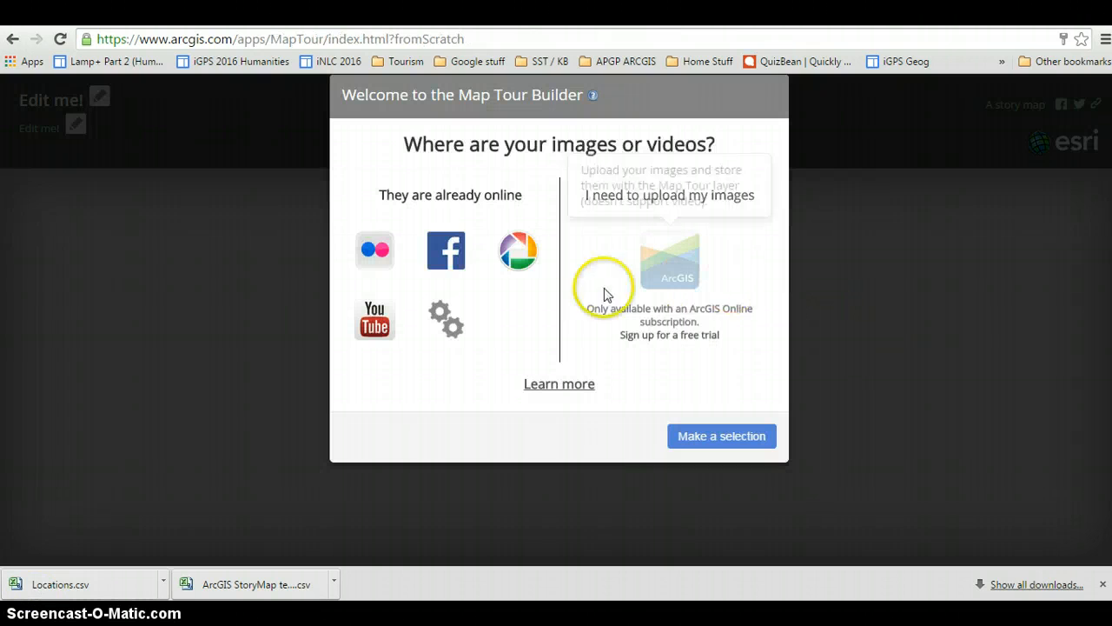
Import the tour data from the CSV file Storymap template.csv on the Desktop, using the advanced image source options.
left_click(443, 335)
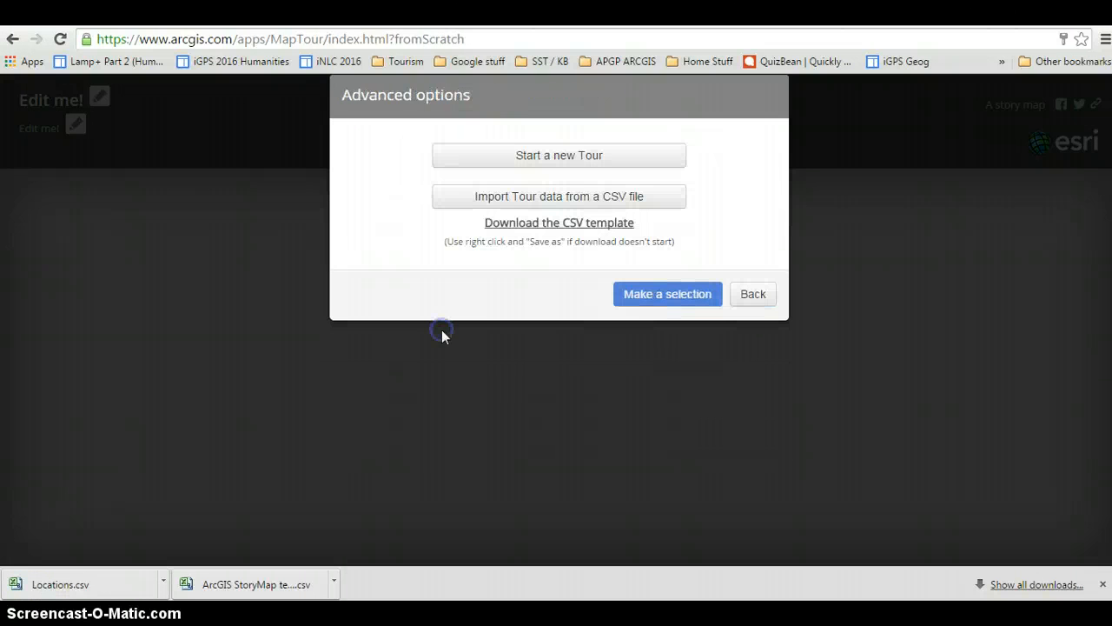
left_click(637, 207)
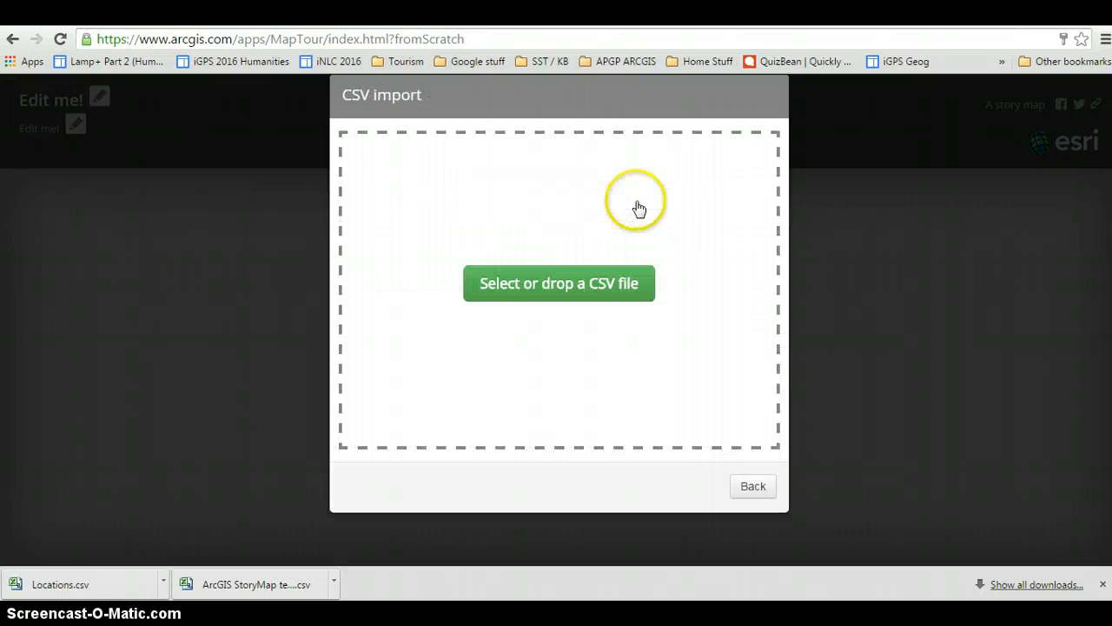
left_click(596, 283)
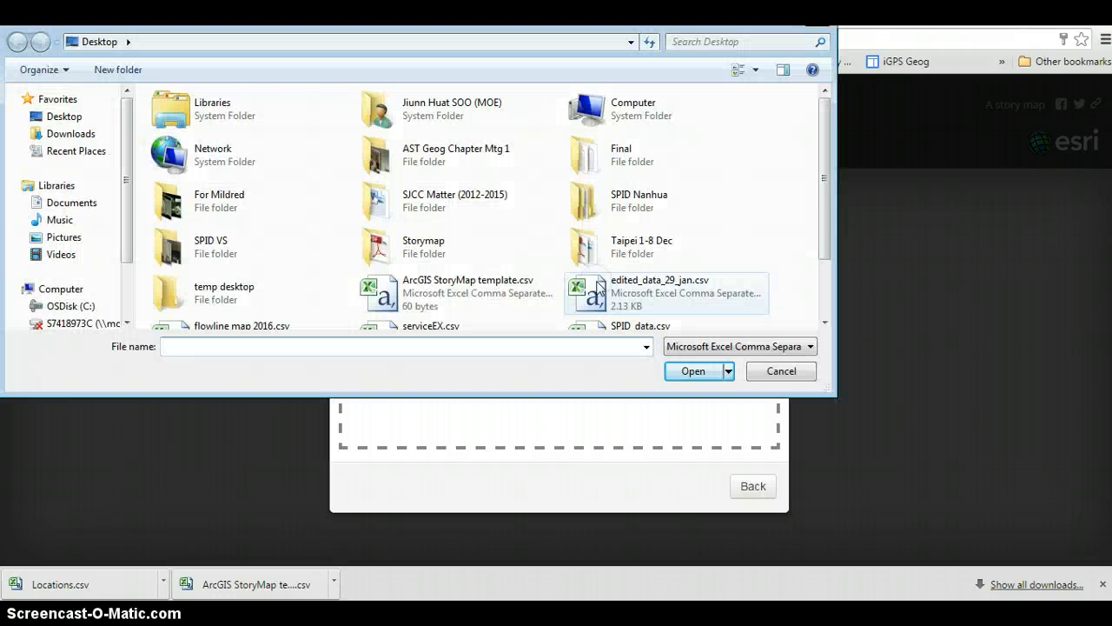
left_click_drag(832, 186, 828, 270)
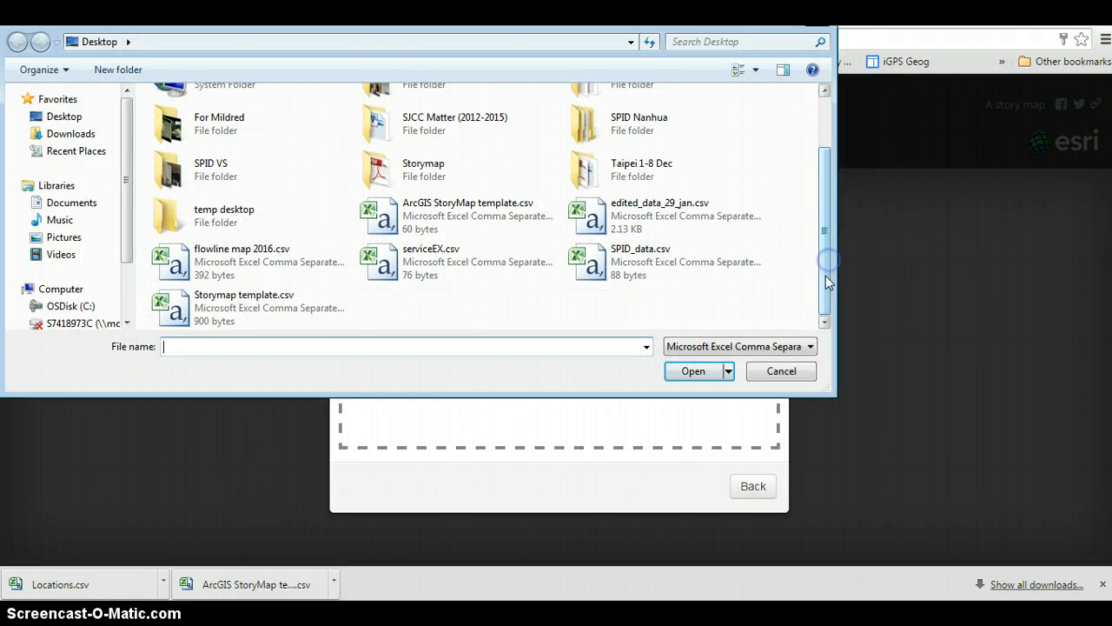
left_click(262, 312)
left_click(695, 371)
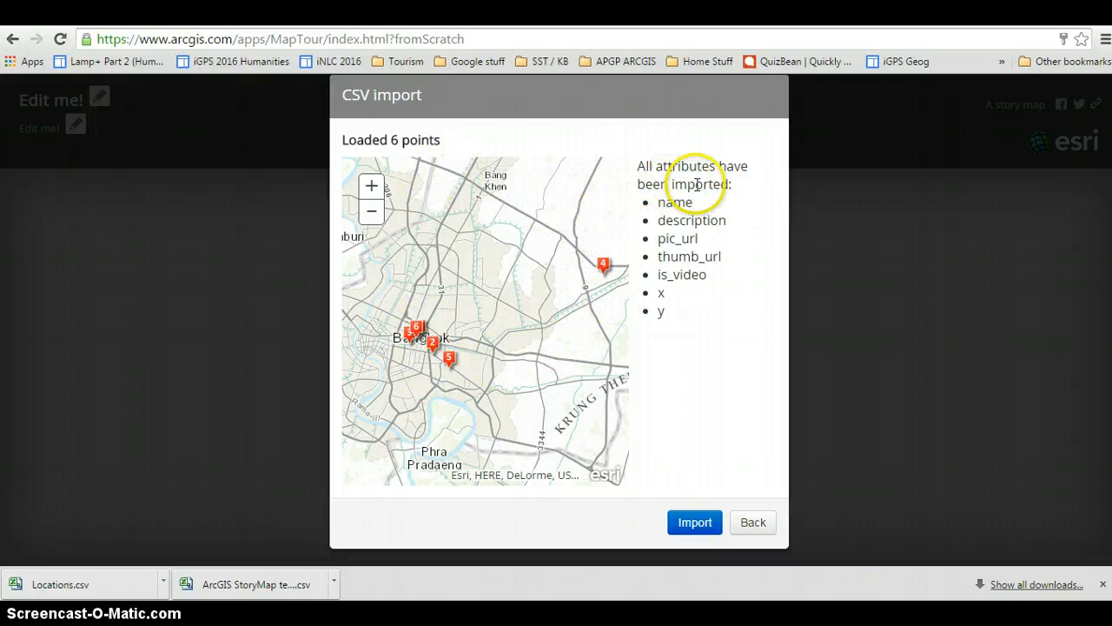
left_click(700, 527)
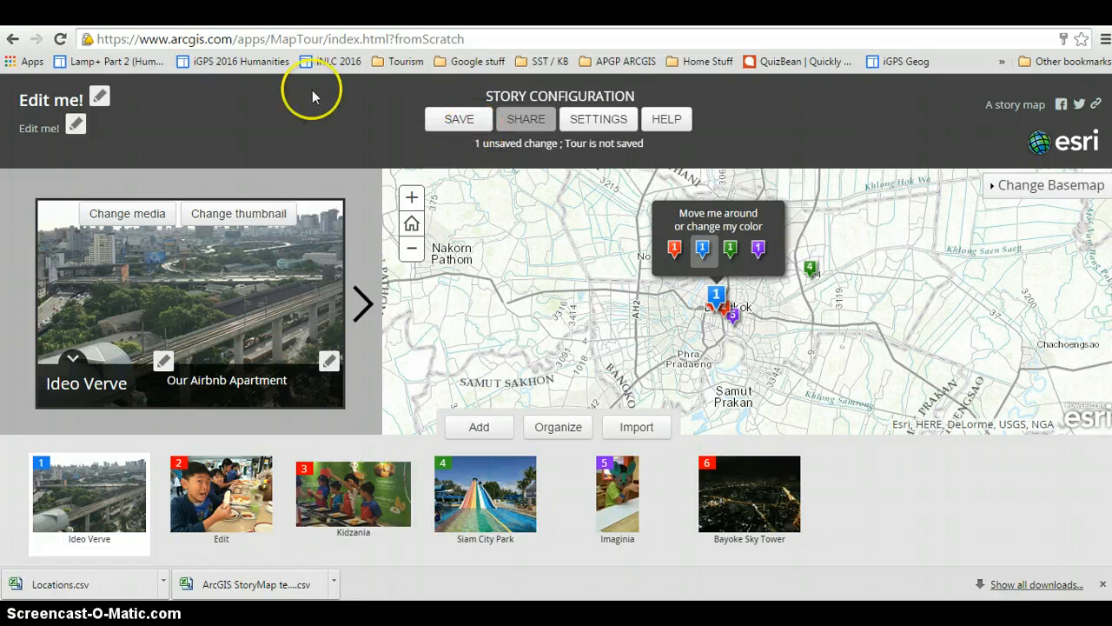
Title the tour "My trip to Bangkok" and save it, closing the save message.
left_click(99, 96)
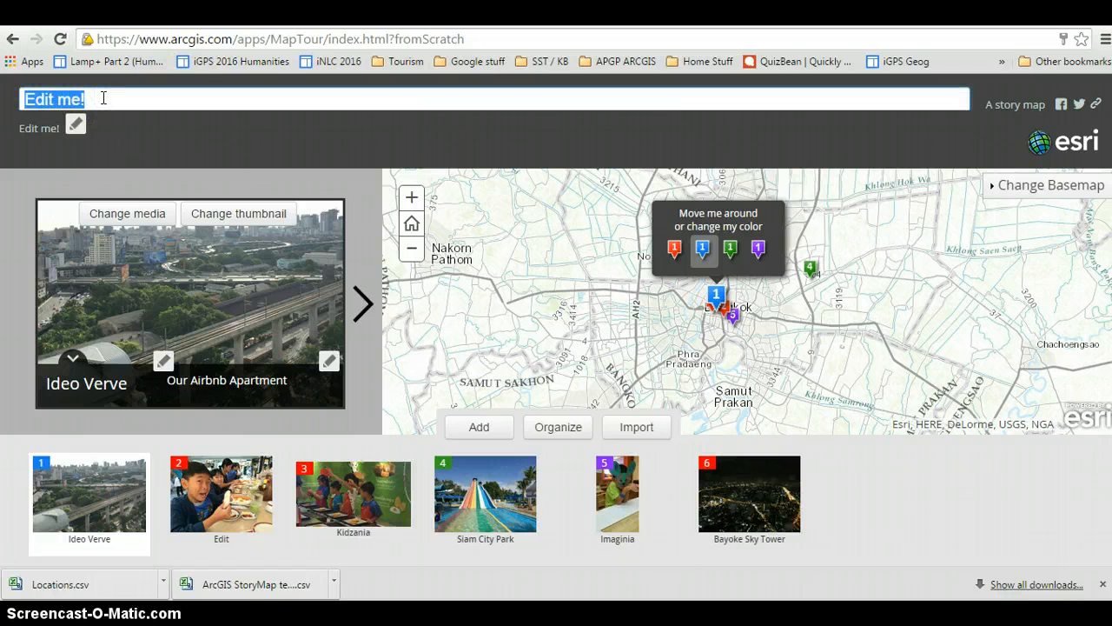
type("My trip to Bangkok")
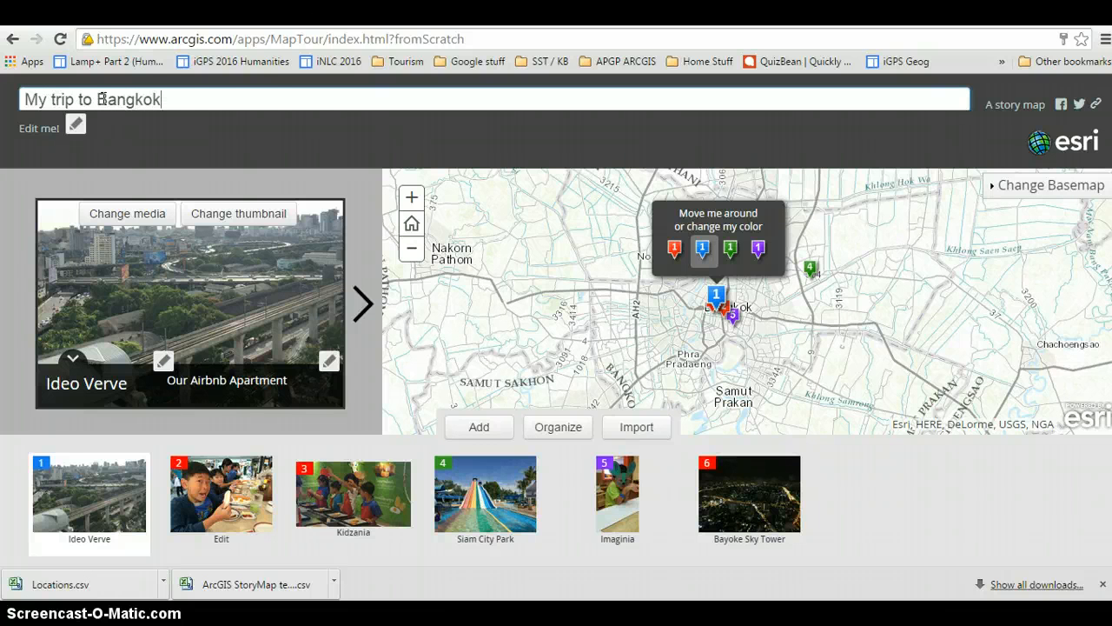
left_click(299, 144)
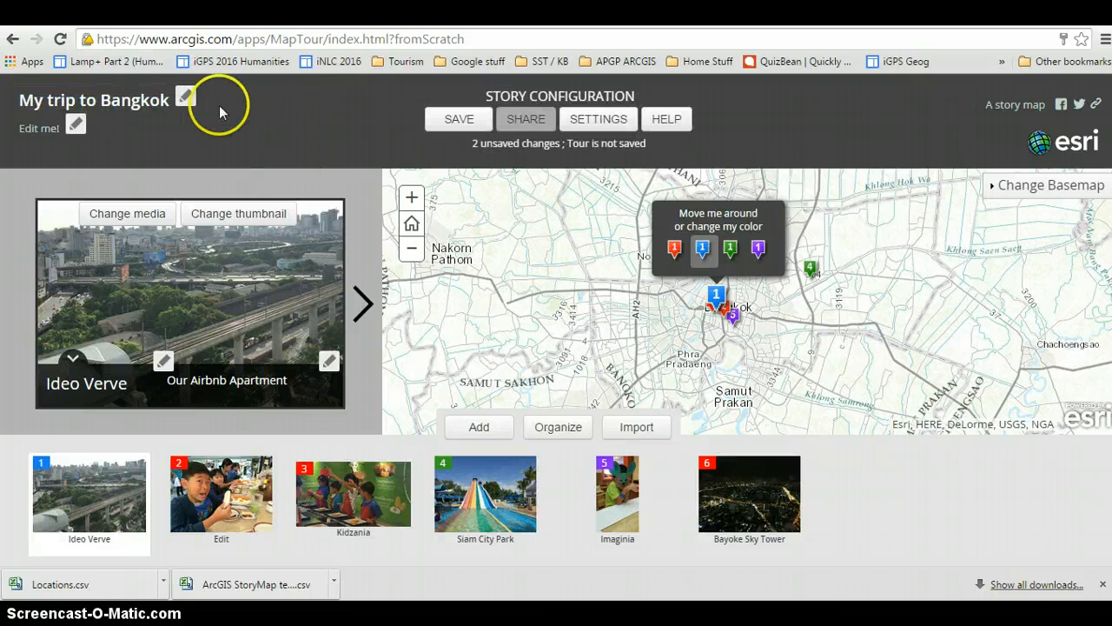
left_click(465, 126)
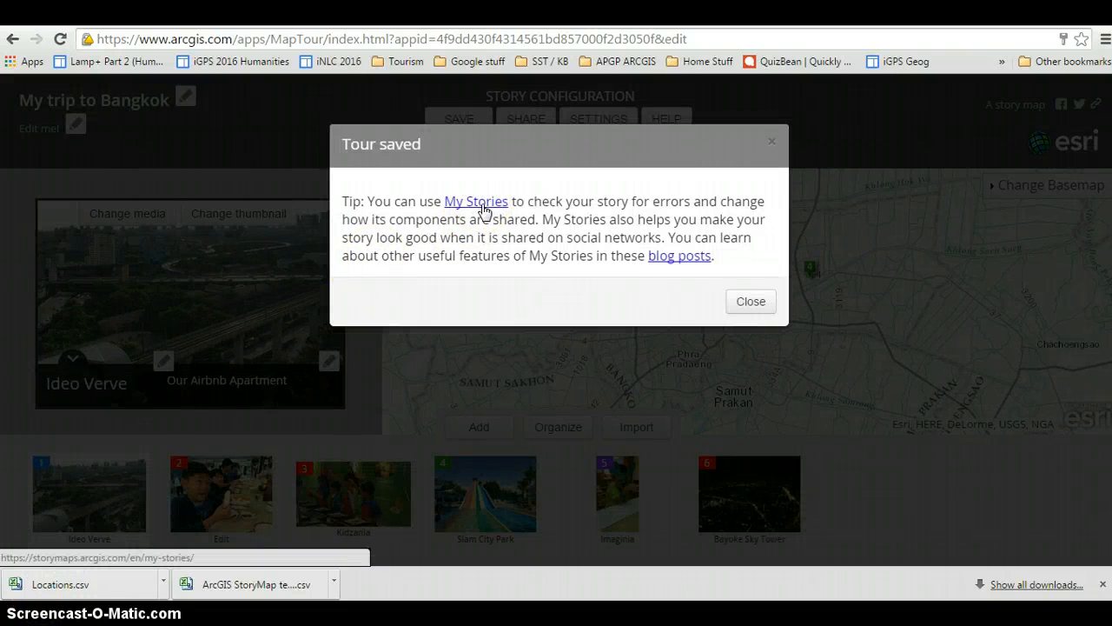
left_click(750, 301)
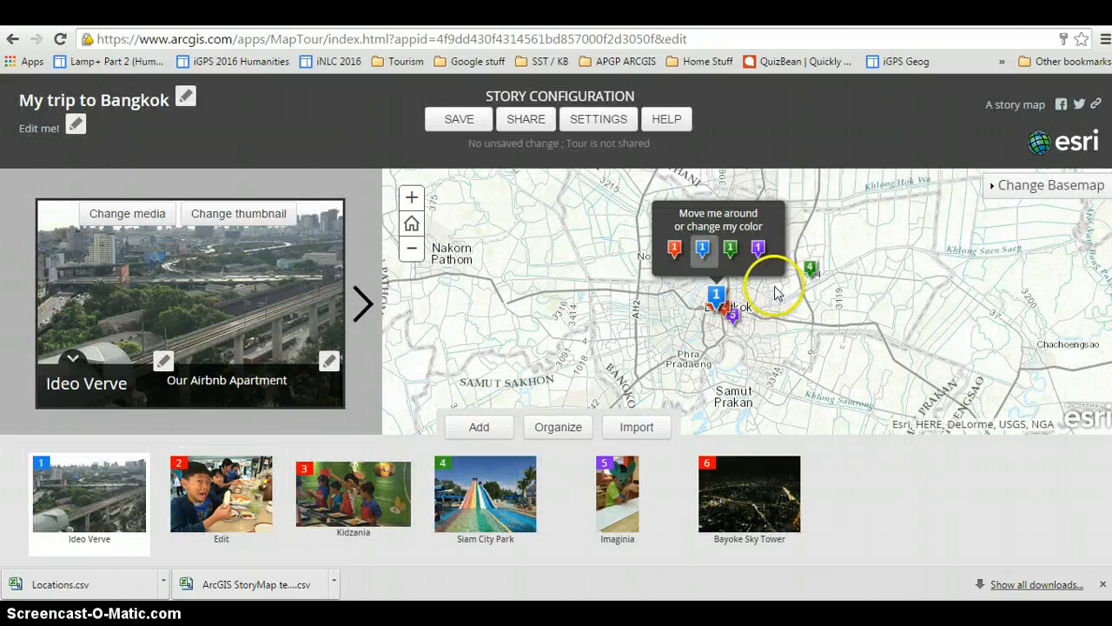
Change the tour map's basemap to Imagery.
left_click(1050, 193)
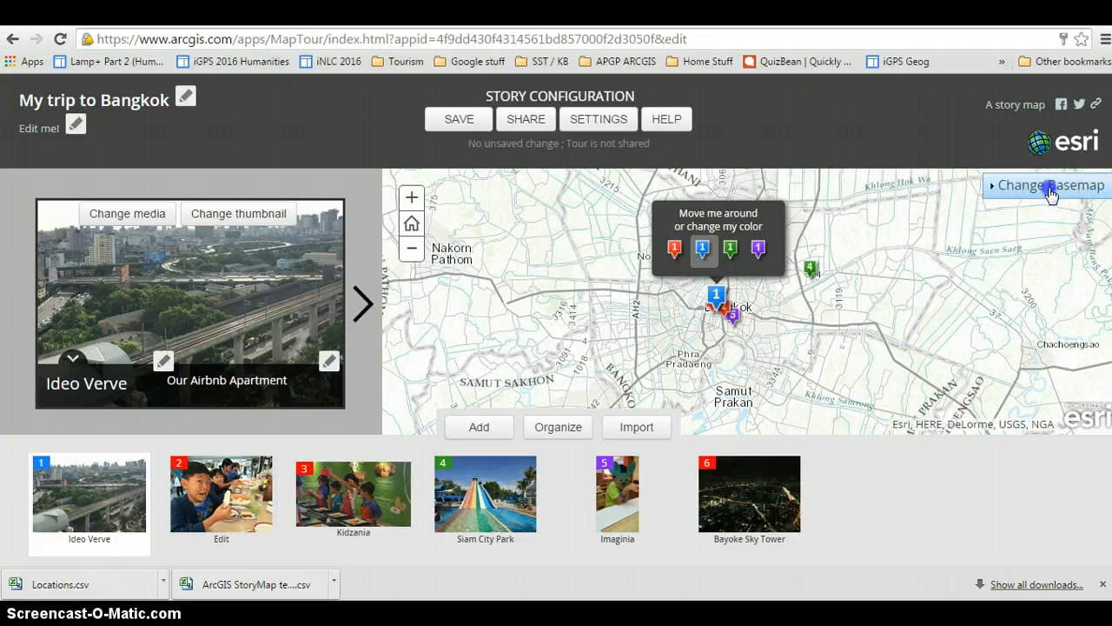
left_click(1104, 252)
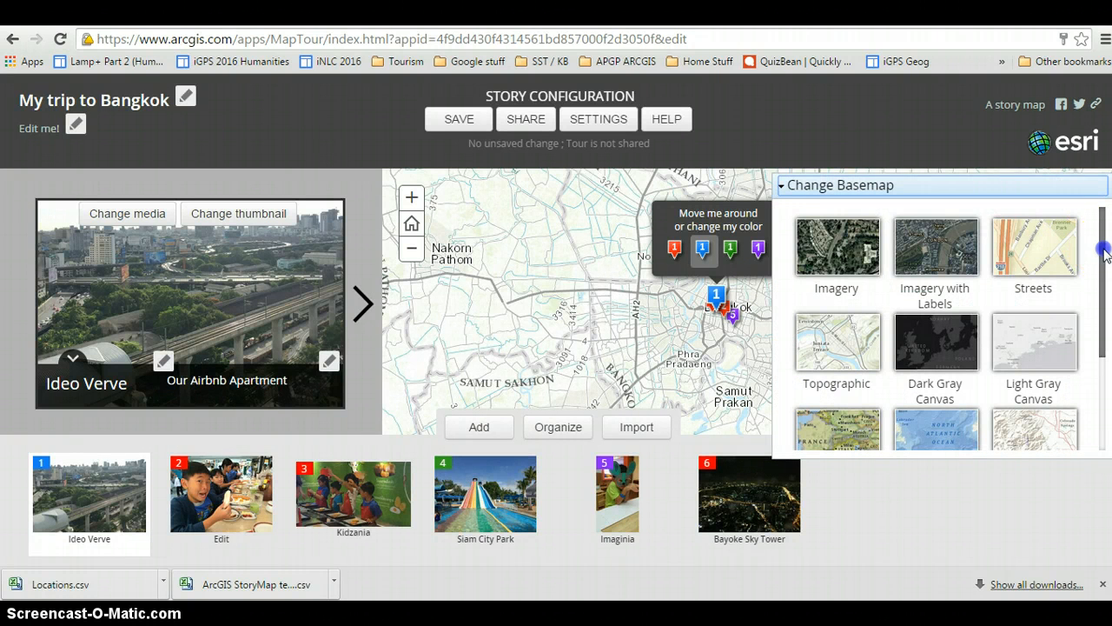
mouse_move(1104, 252)
left_mouse_down()
mouse_move(1098, 287)
mouse_move(1091, 262)
left_mouse_up()
left_click(850, 237)
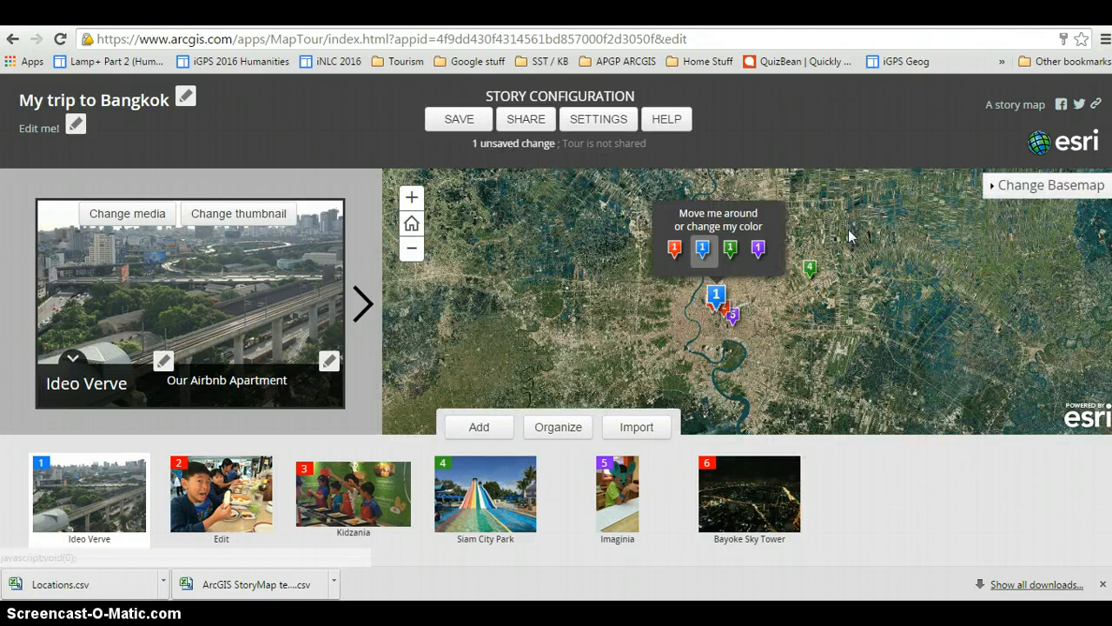
Change the tour map's basemap to OpenStreetMap.
left_click(1082, 189)
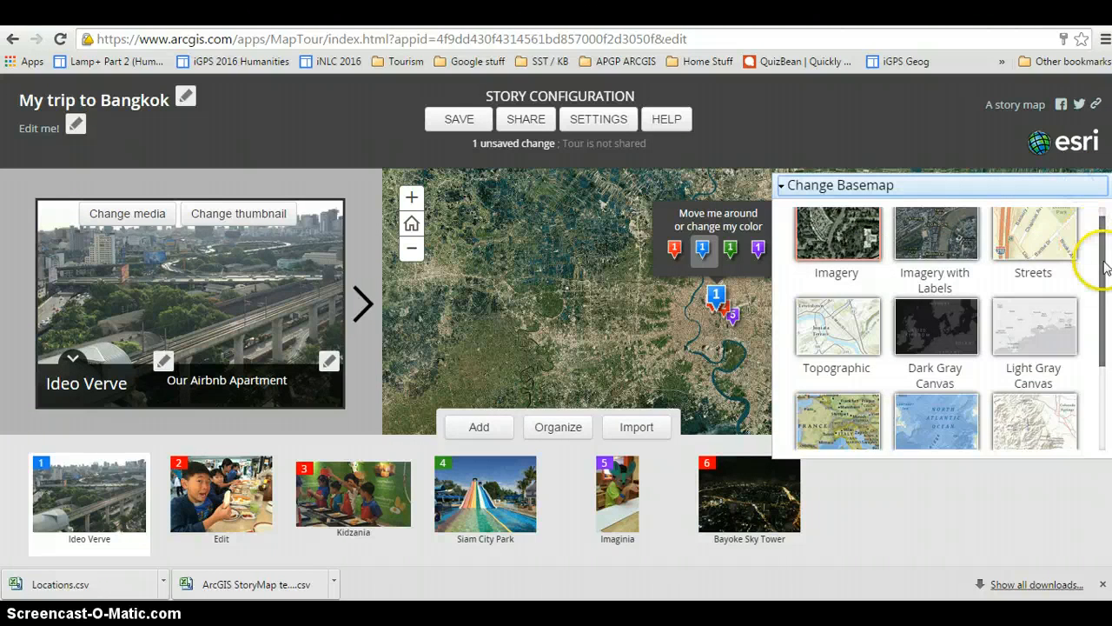
left_click_drag(1100, 231, 1099, 353)
left_click(830, 387)
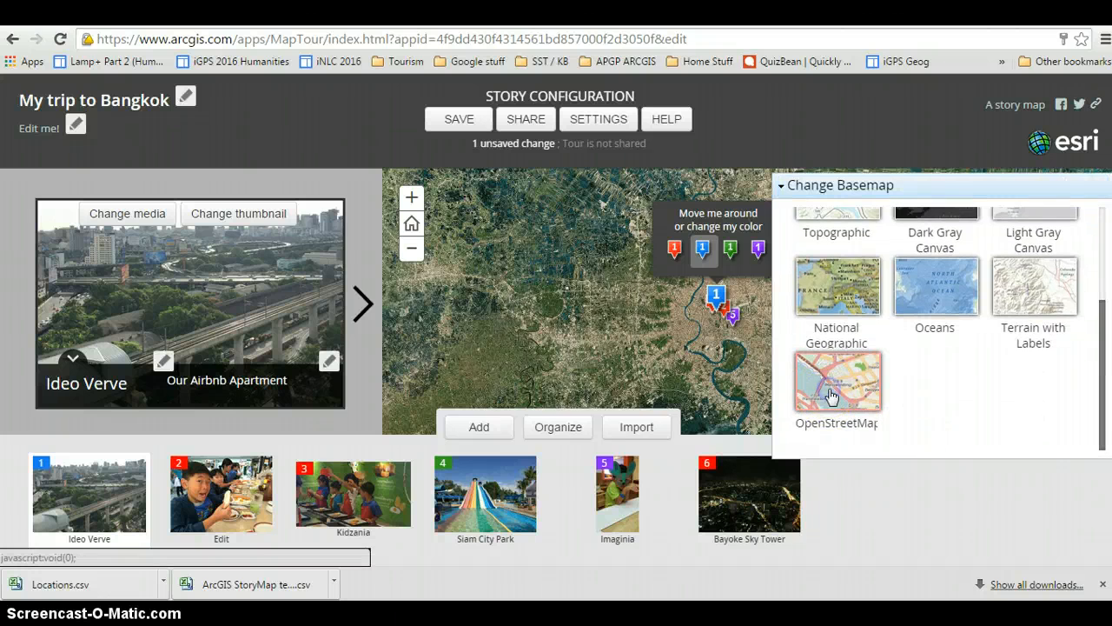
left_click(77, 487)
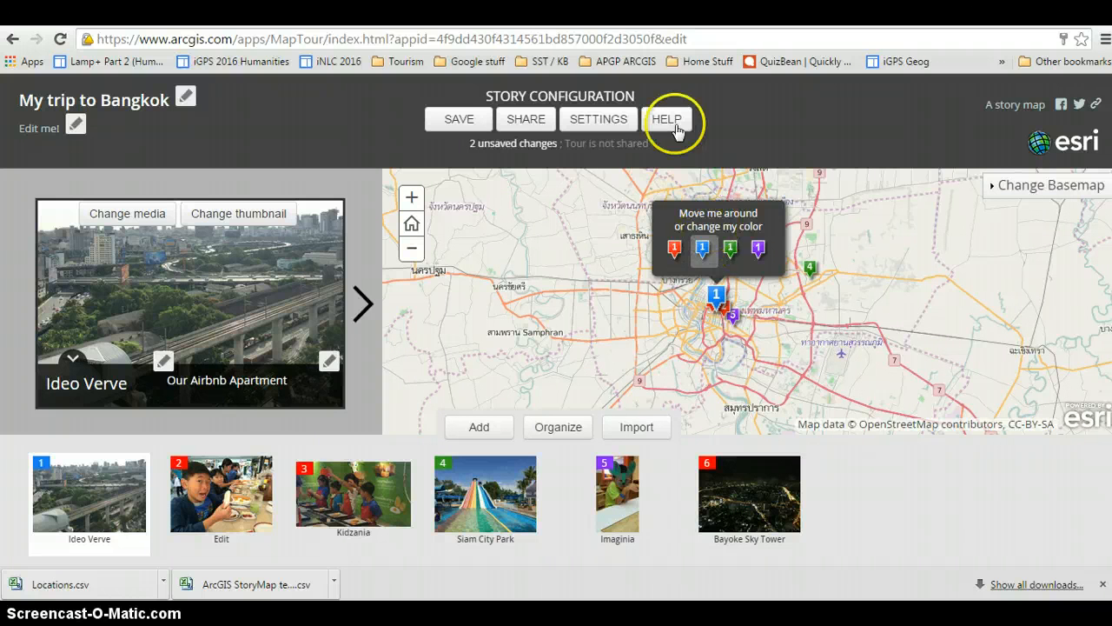
Open the story settings and review the layout, colors, header, data and extent options.
left_click(616, 122)
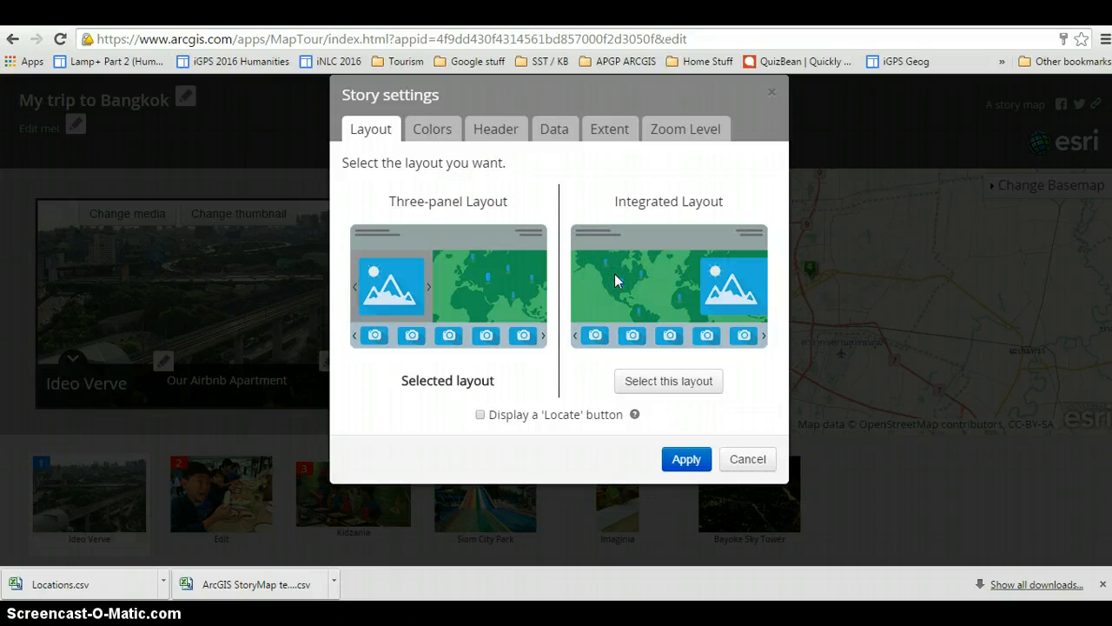
left_click(431, 130)
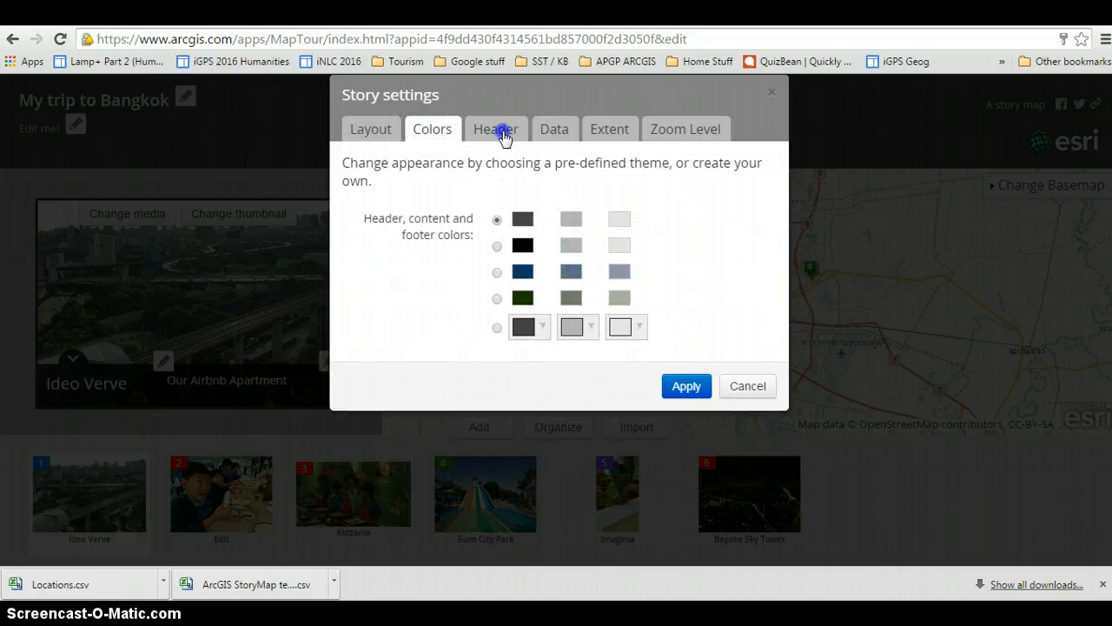
left_click(503, 136)
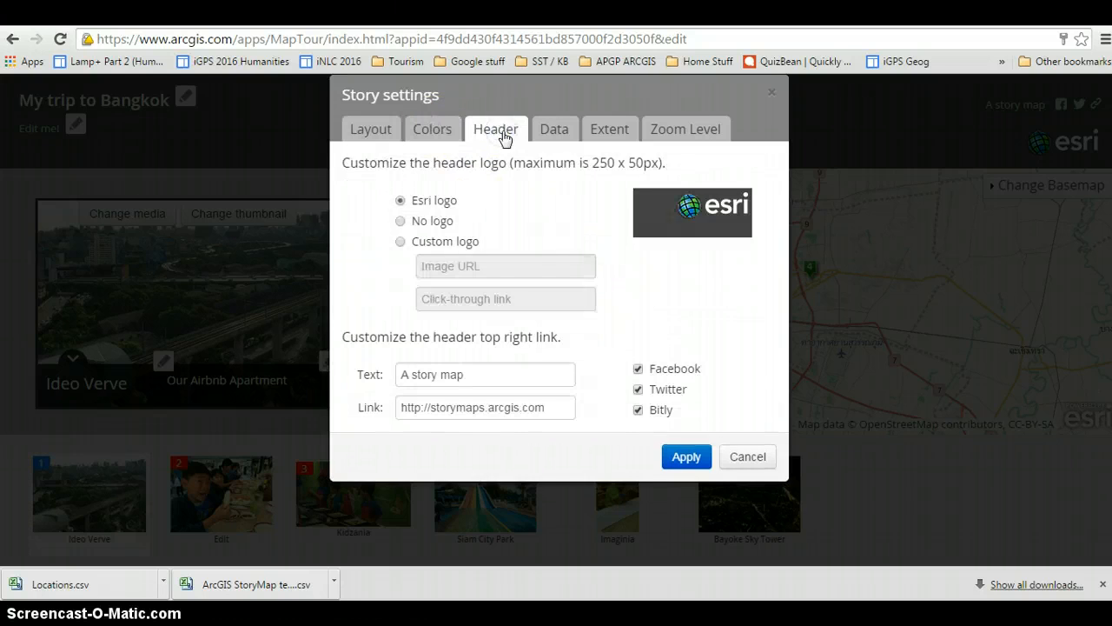
left_click(555, 135)
left_click(606, 135)
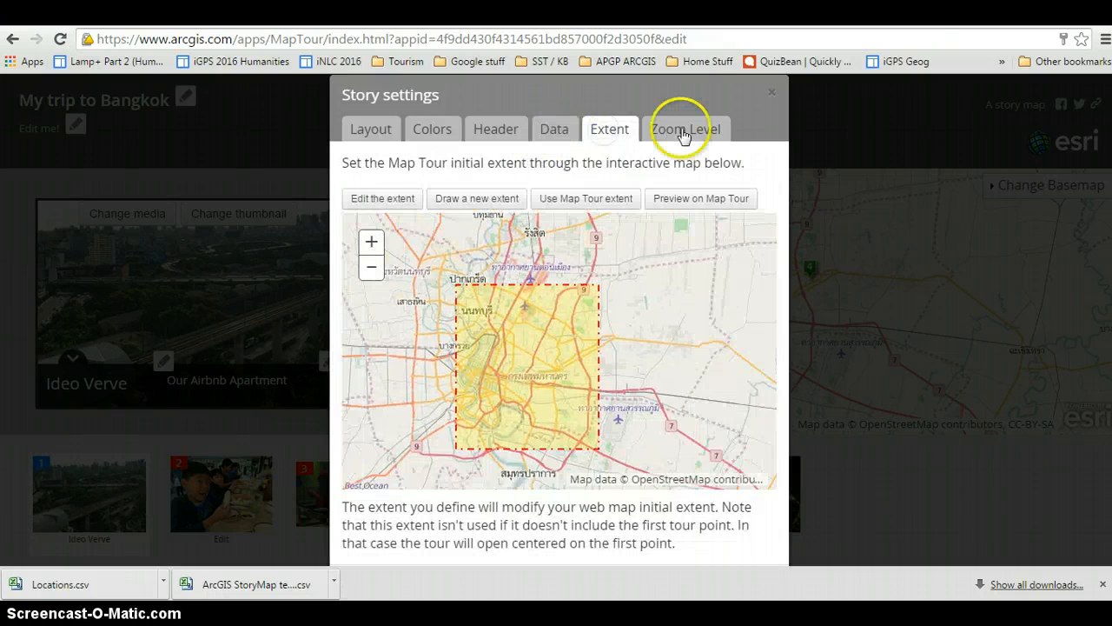
Set the zoom level for story points to 1:18K (level 15), apply the story settings and save the tour.
left_click(682, 132)
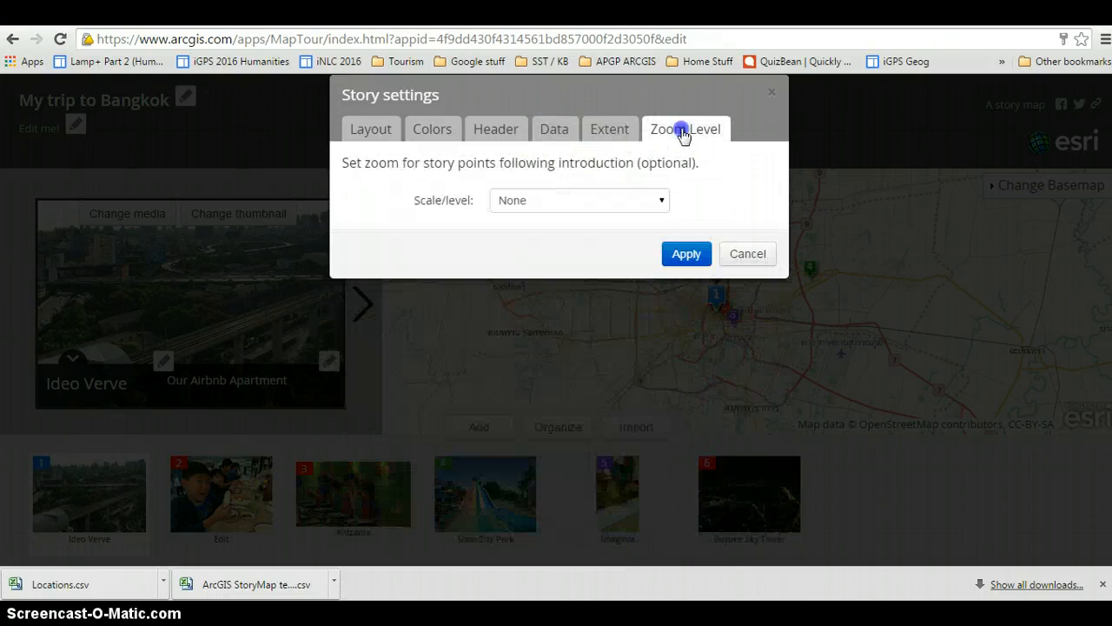
left_click(662, 201)
left_click_drag(662, 246, 661, 252)
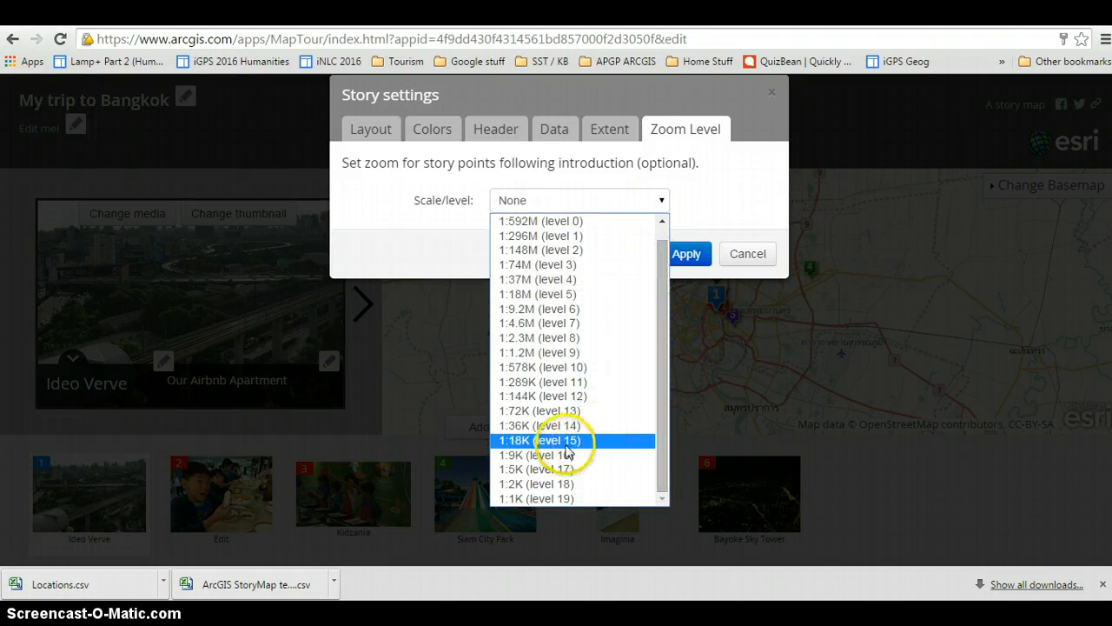
left_click(606, 439)
left_click(687, 255)
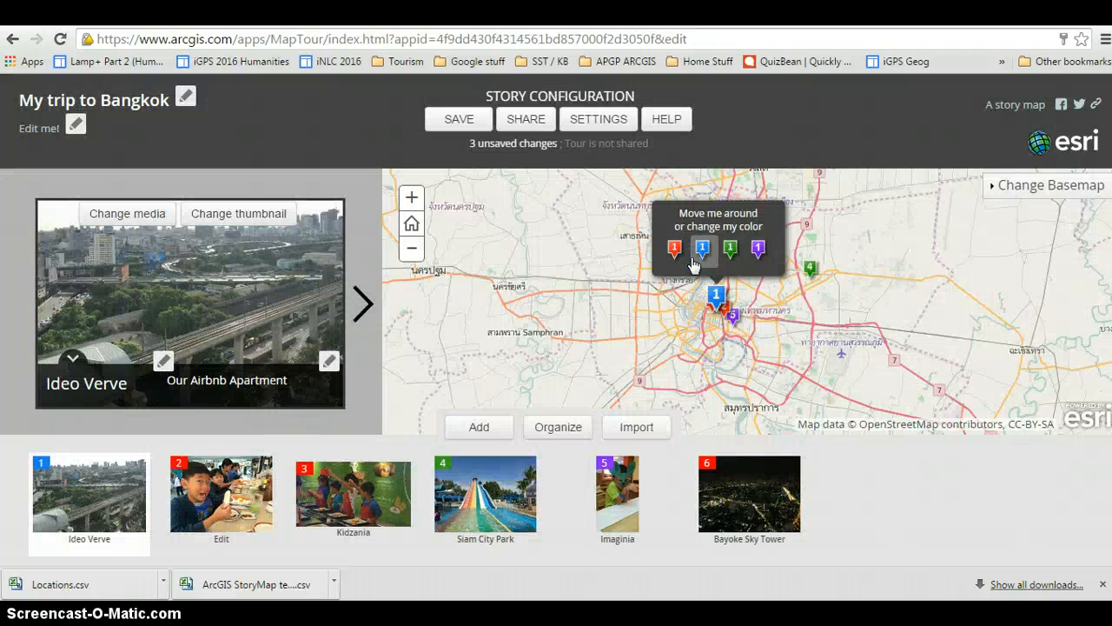
left_click(469, 126)
left_click(469, 124)
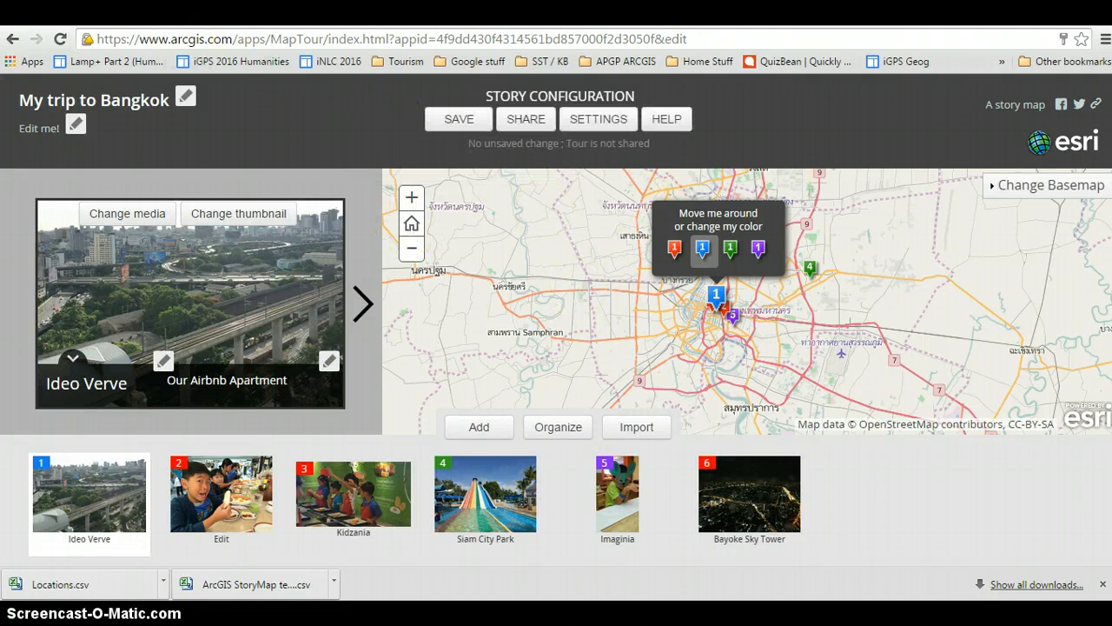
Switch to the My Stories page and open a preview of the "My trip to Bangkok" story.
left_click(89, 13)
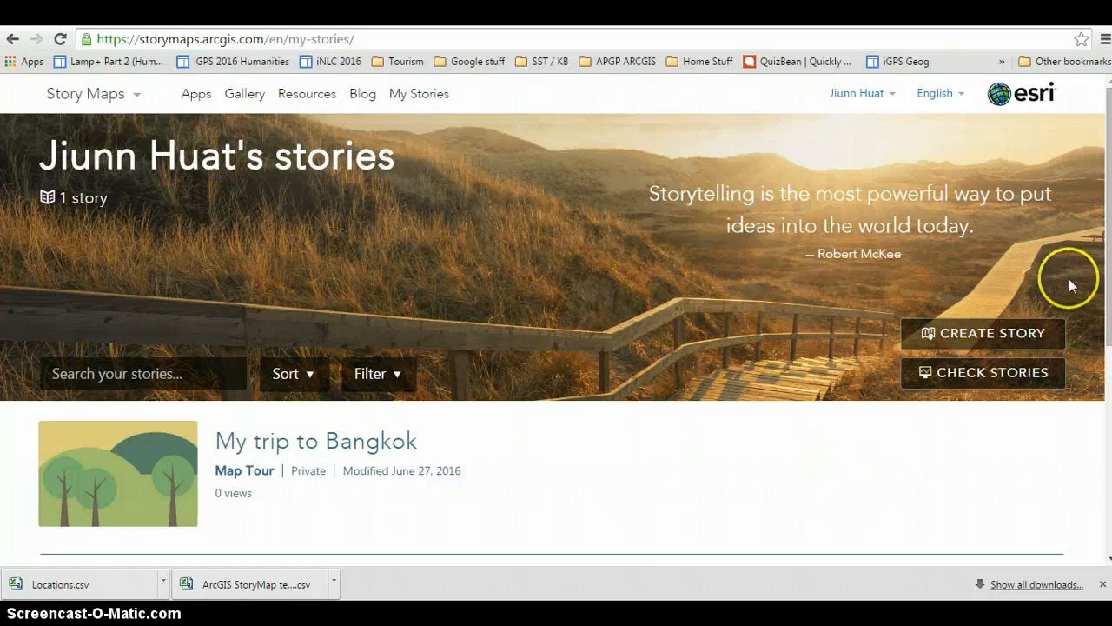
scroll(1086, 278, "down", 1)
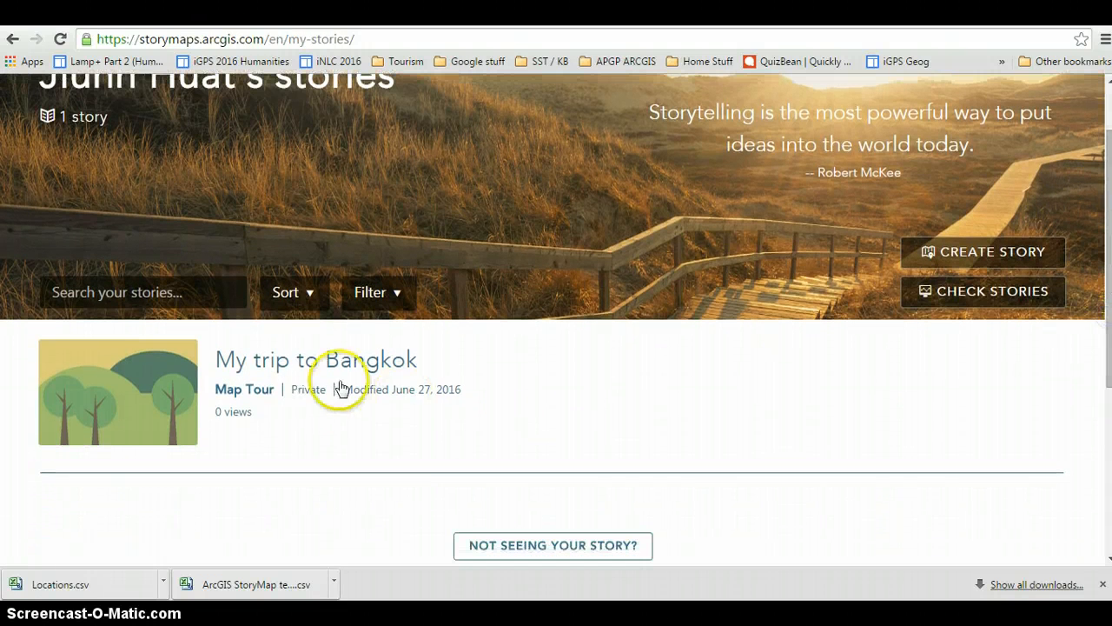
left_click(335, 362)
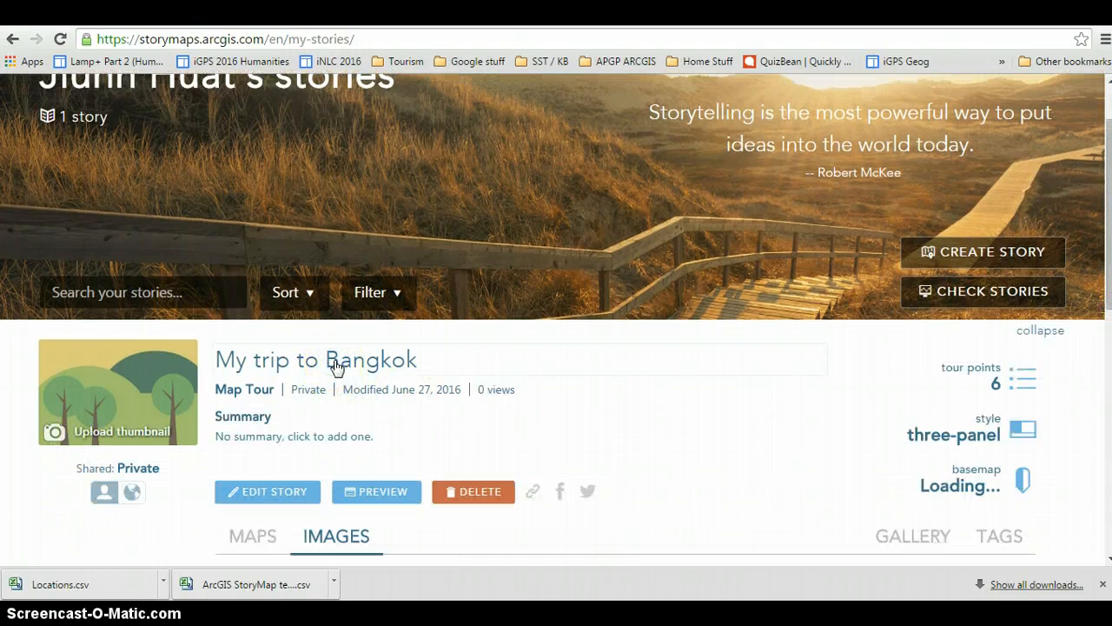
scroll(336, 365, "down", 2)
left_click(390, 337)
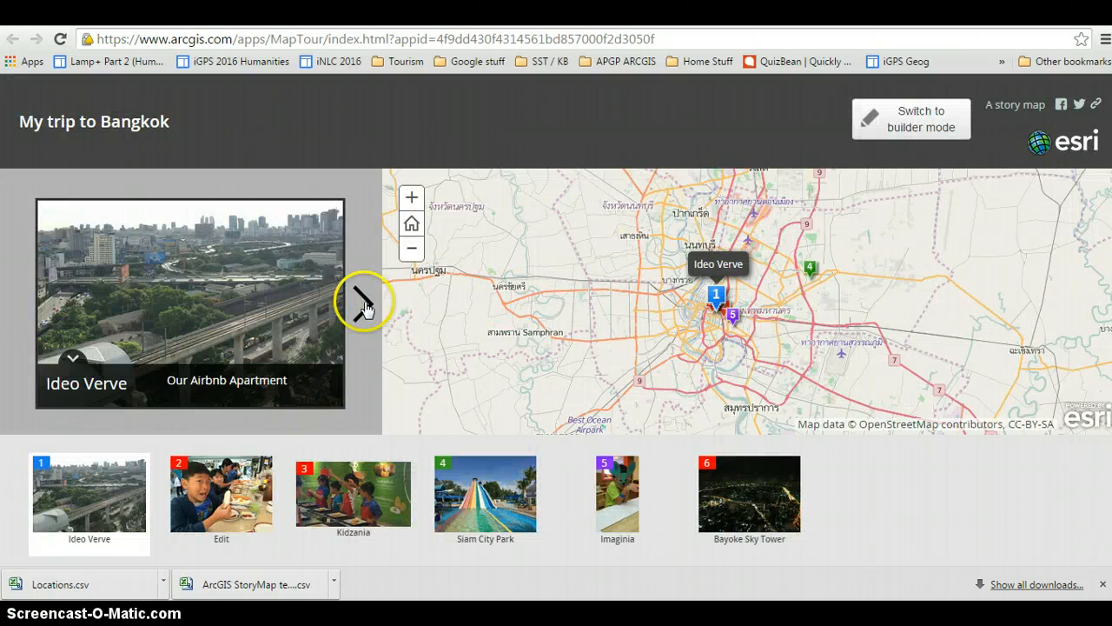
Step forward through the previewed tour to Siam City Park and back to the second point, checking each photo and map view.
left_click(362, 305)
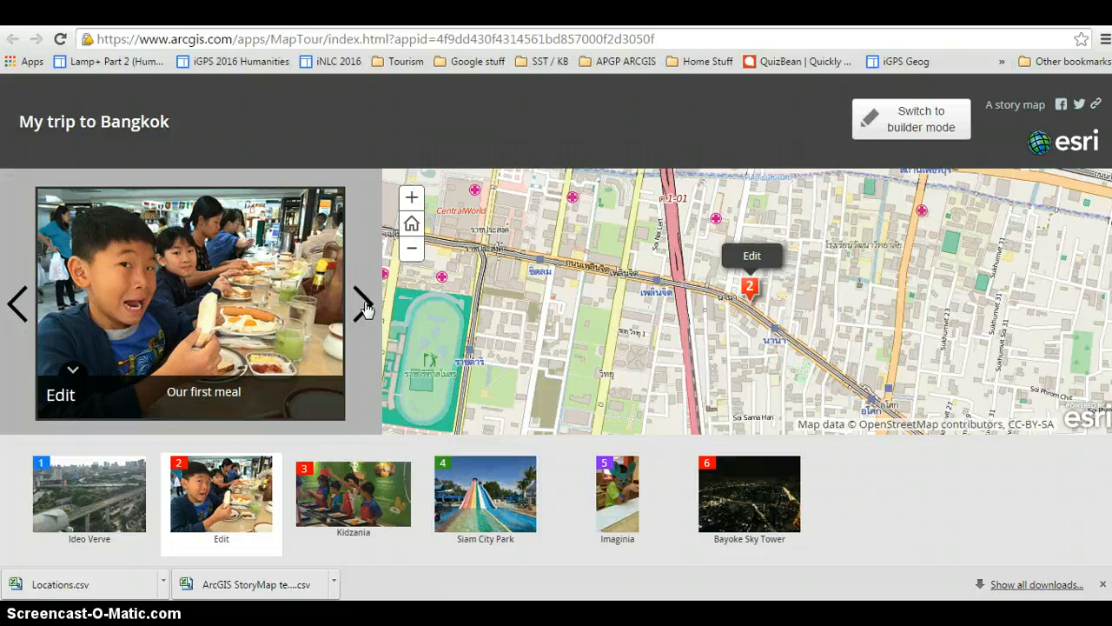
left_click(362, 304)
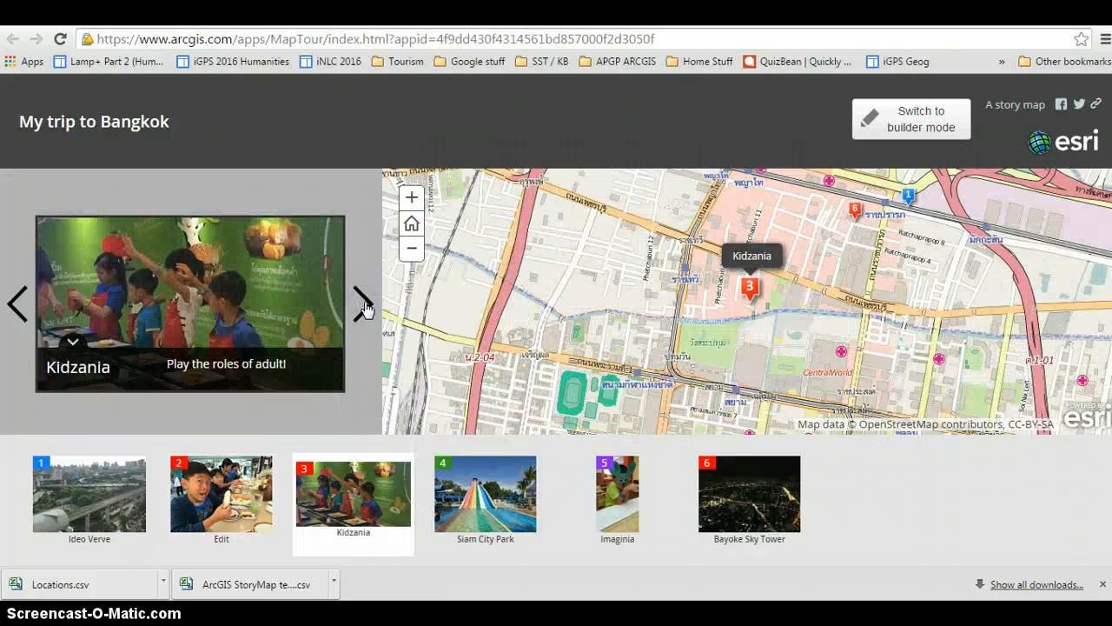
left_click(361, 304)
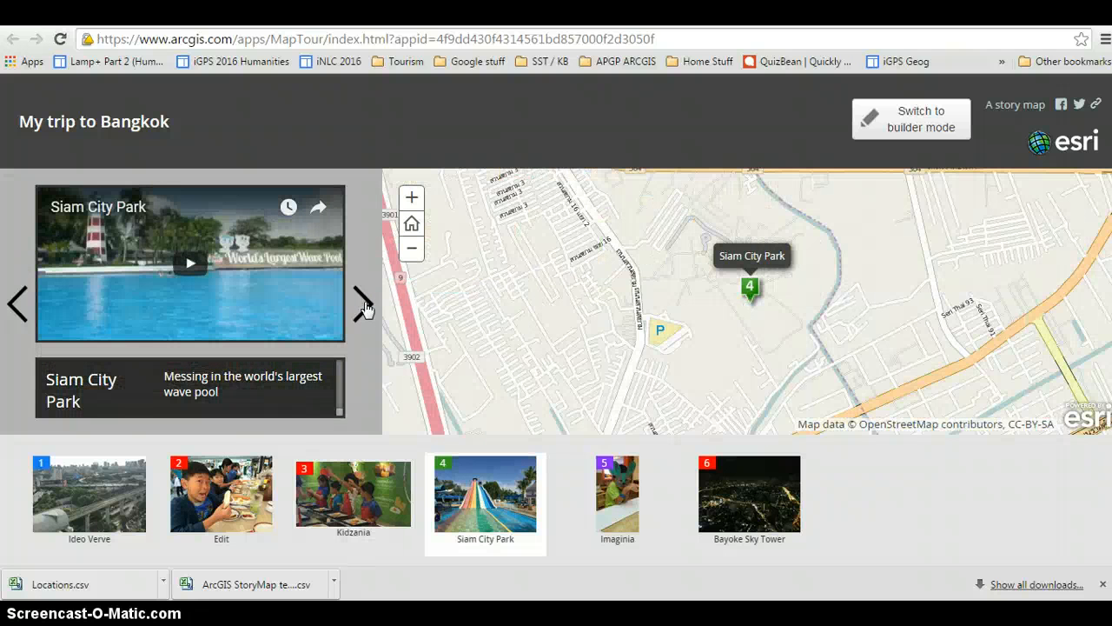
left_click(16, 306)
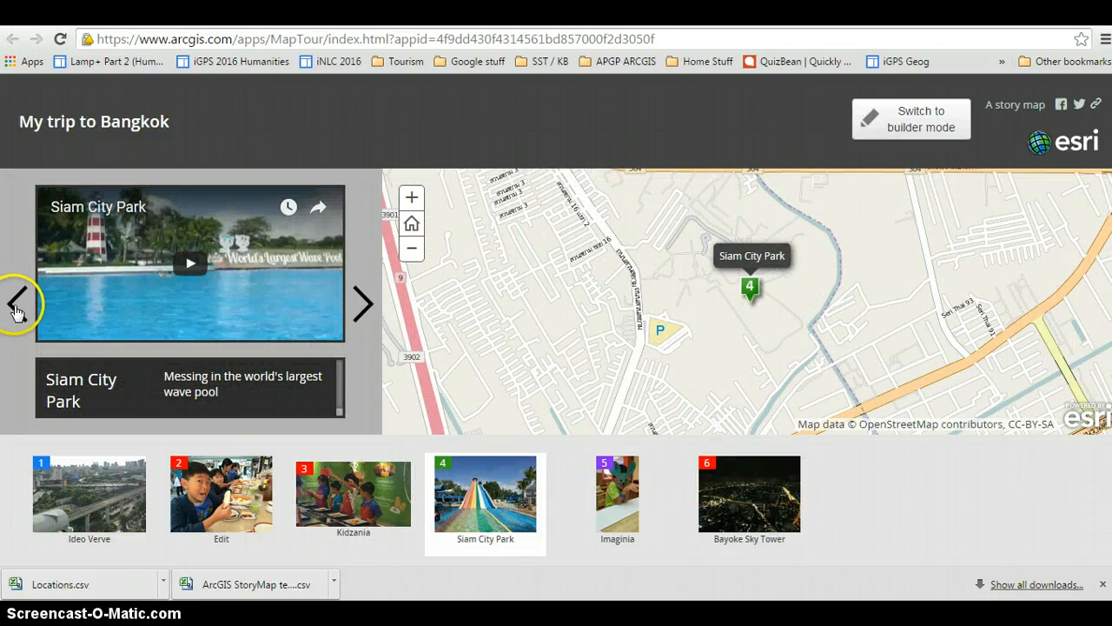
left_click(15, 306)
left_click(730, 201)
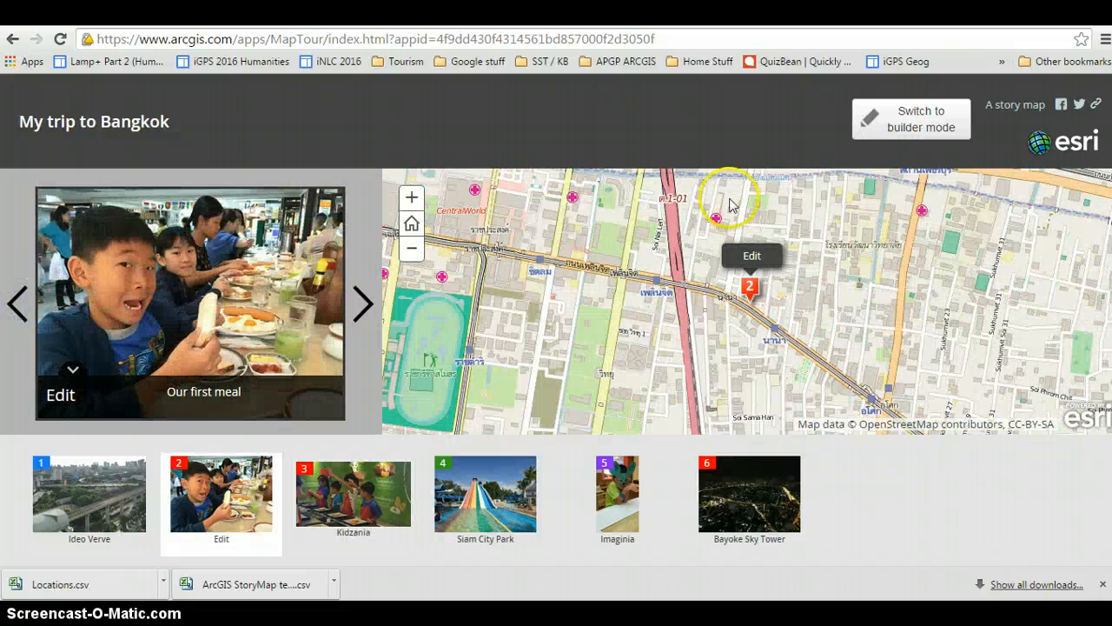
Return the tour to builder mode, rename the second tour point "Foodland" and save.
left_click(928, 126)
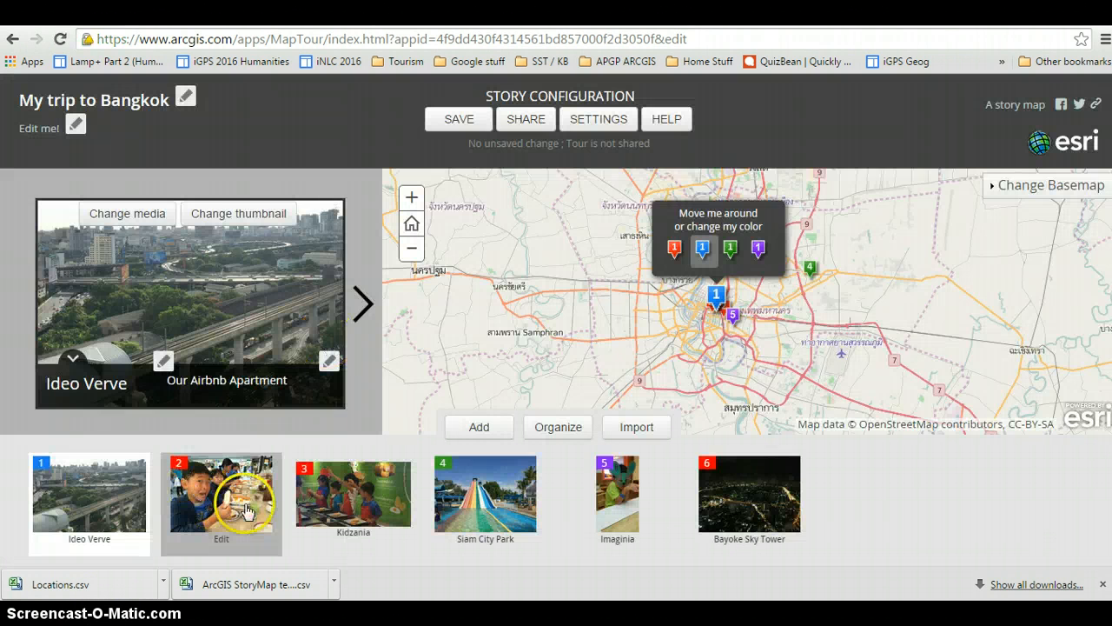
left_click(247, 510)
left_click(81, 402)
left_click(163, 372)
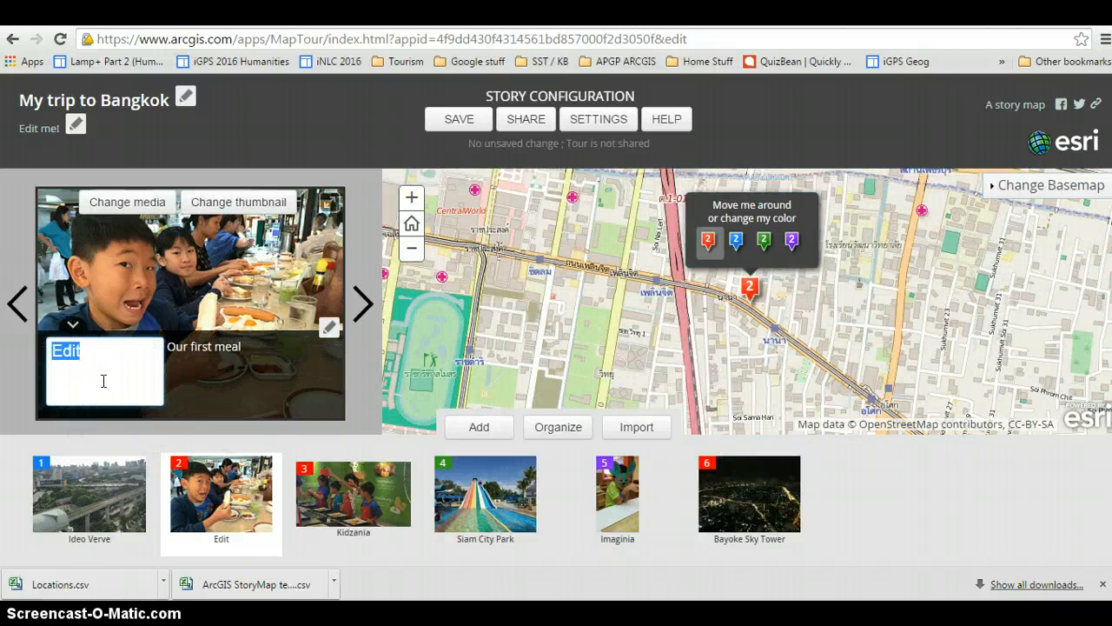
type("Foodland")
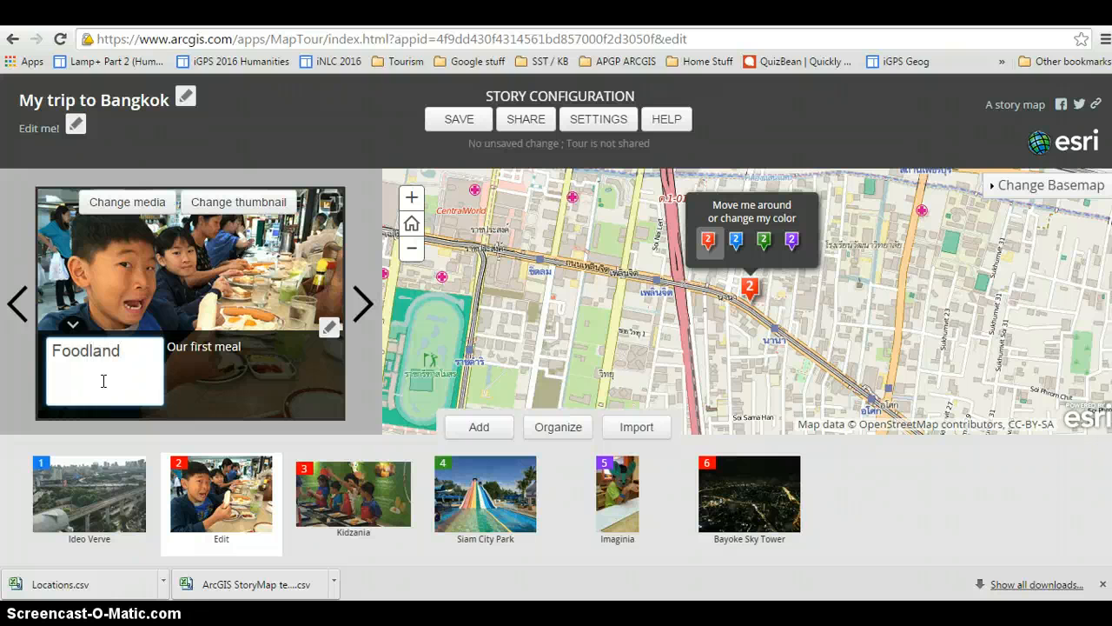
key("Return")
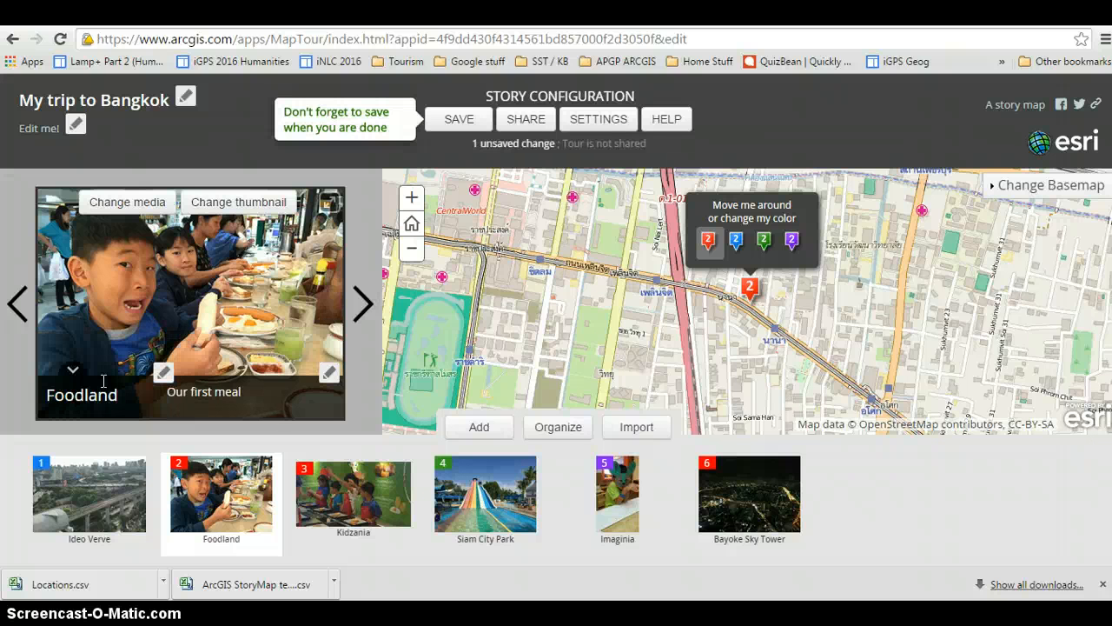
left_click(467, 119)
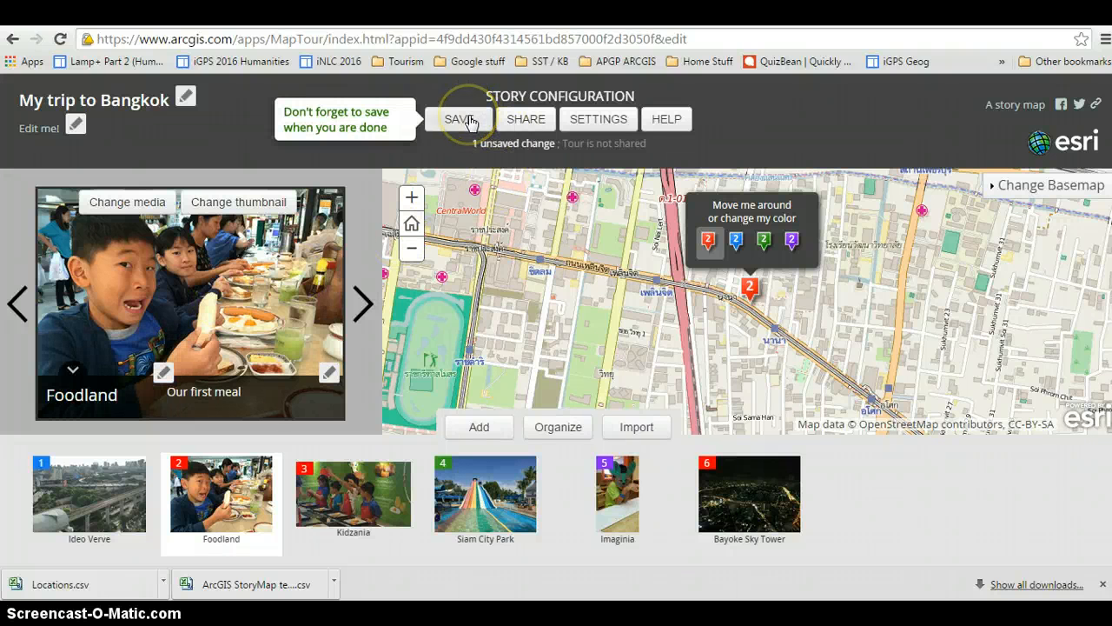
left_click(470, 122)
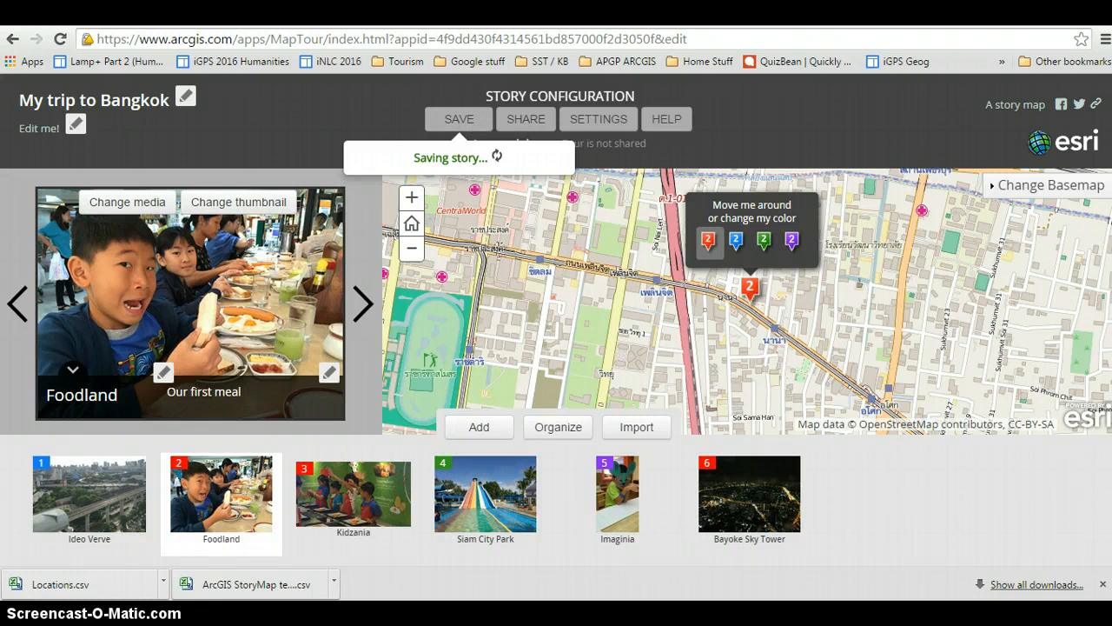
Share the tour publicly and open it from its share link.
left_click(529, 130)
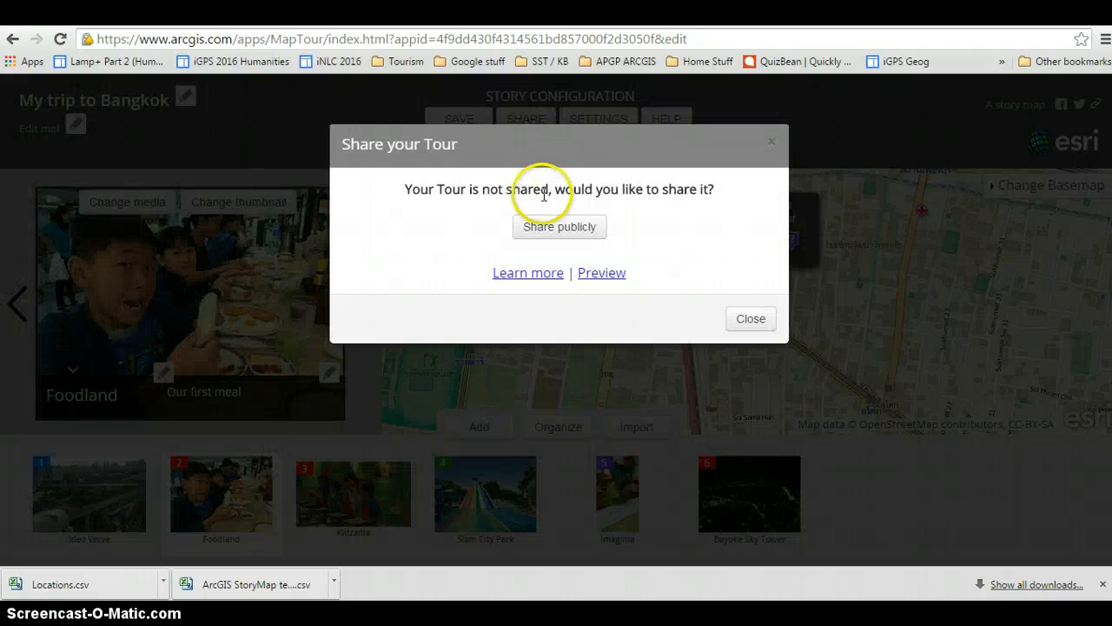
left_click(578, 234)
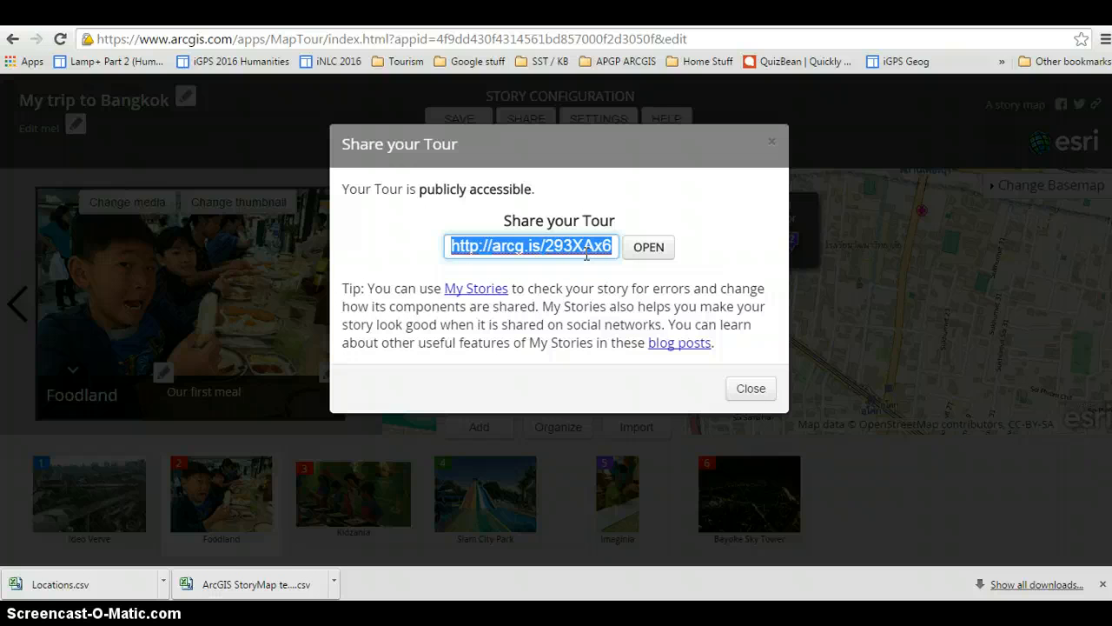
left_click(651, 247)
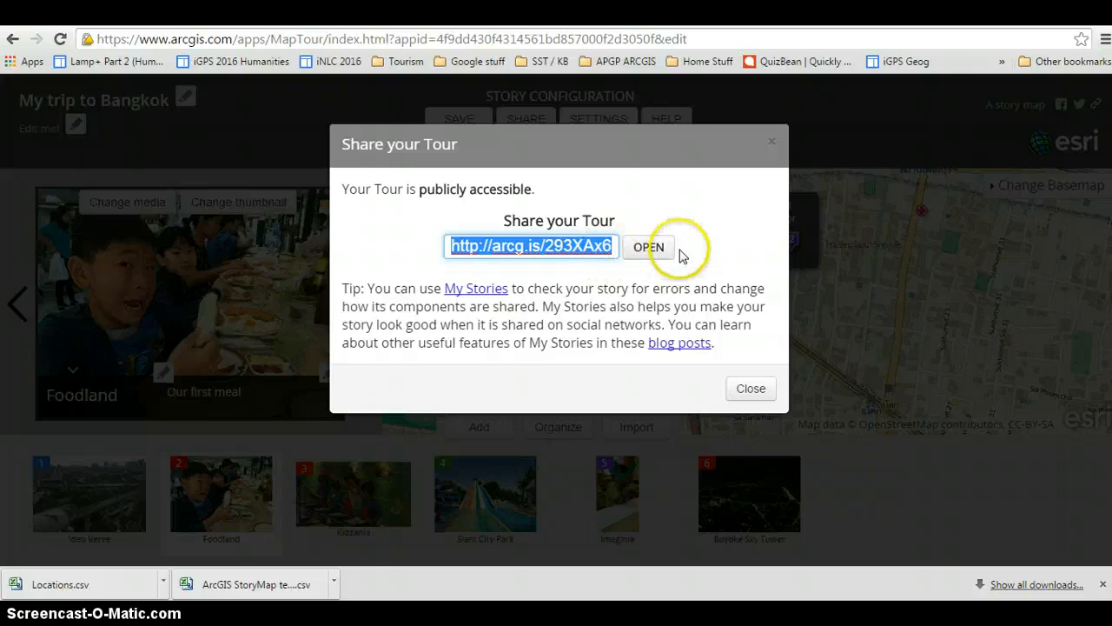